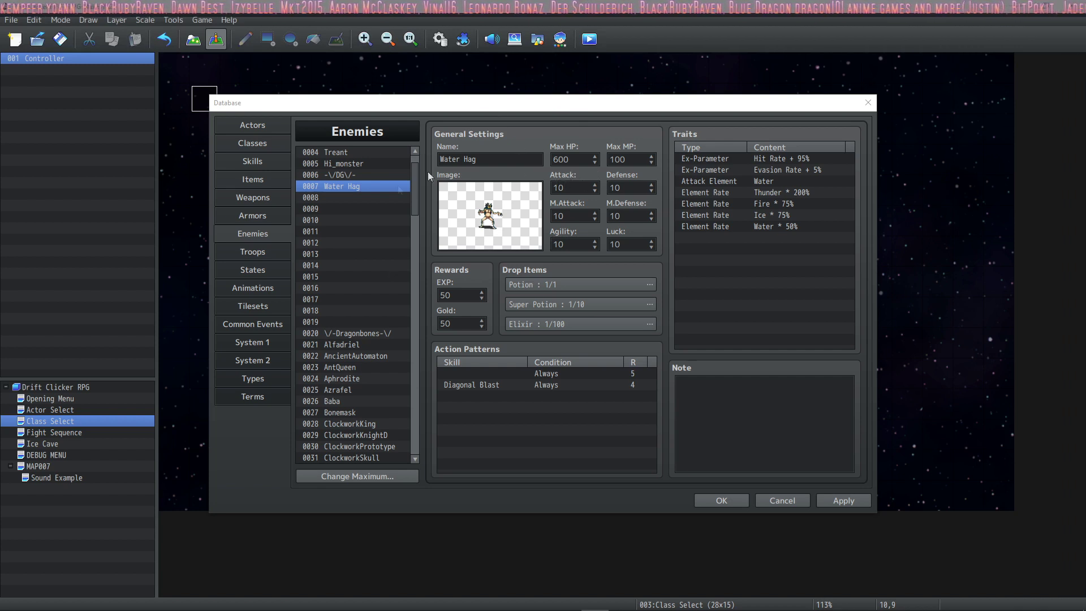
- Switch the Database to the Classes page, showing the Healer class and its traits
left_click(255, 141)
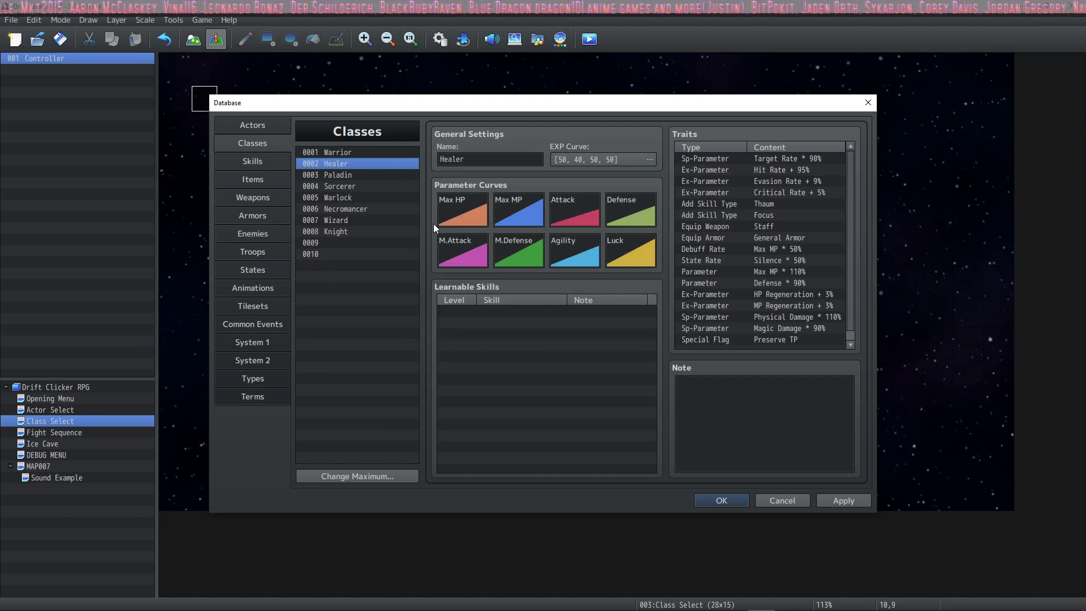
left_click(399, 177)
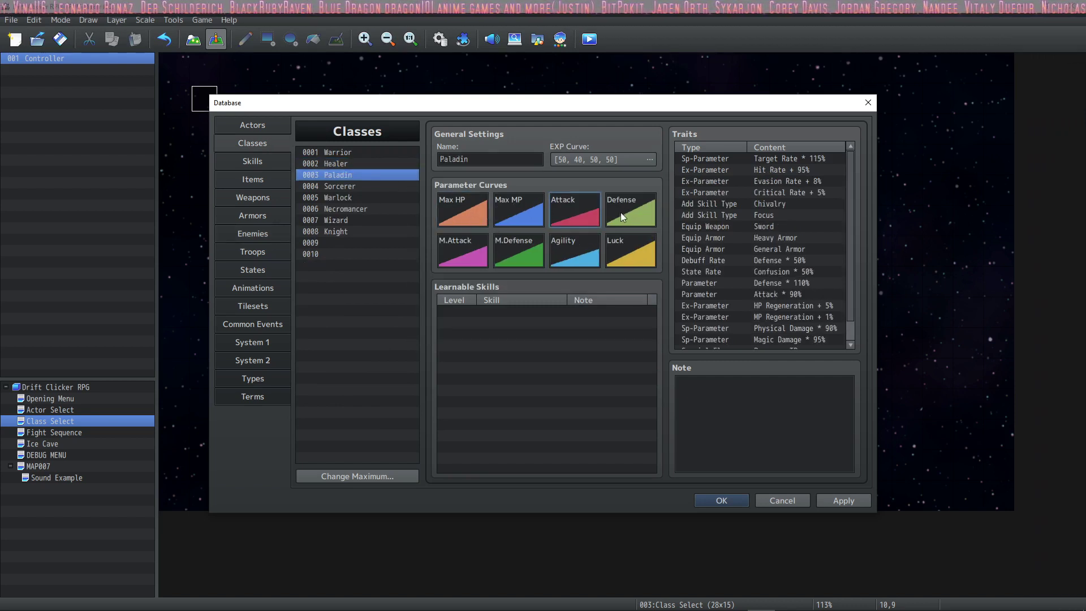
double_click(439, 216)
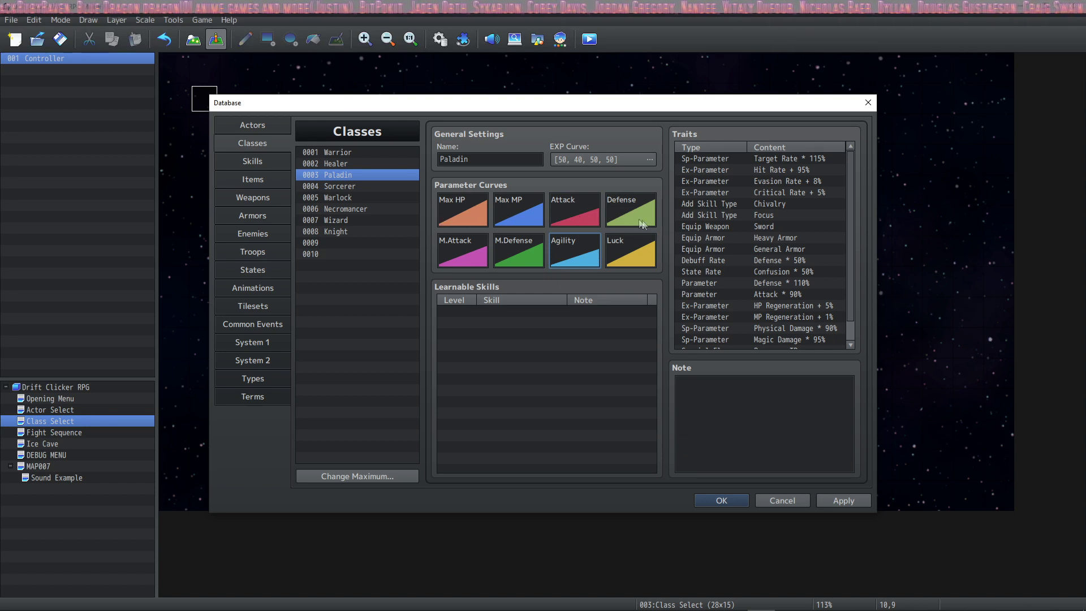
left_click(638, 231)
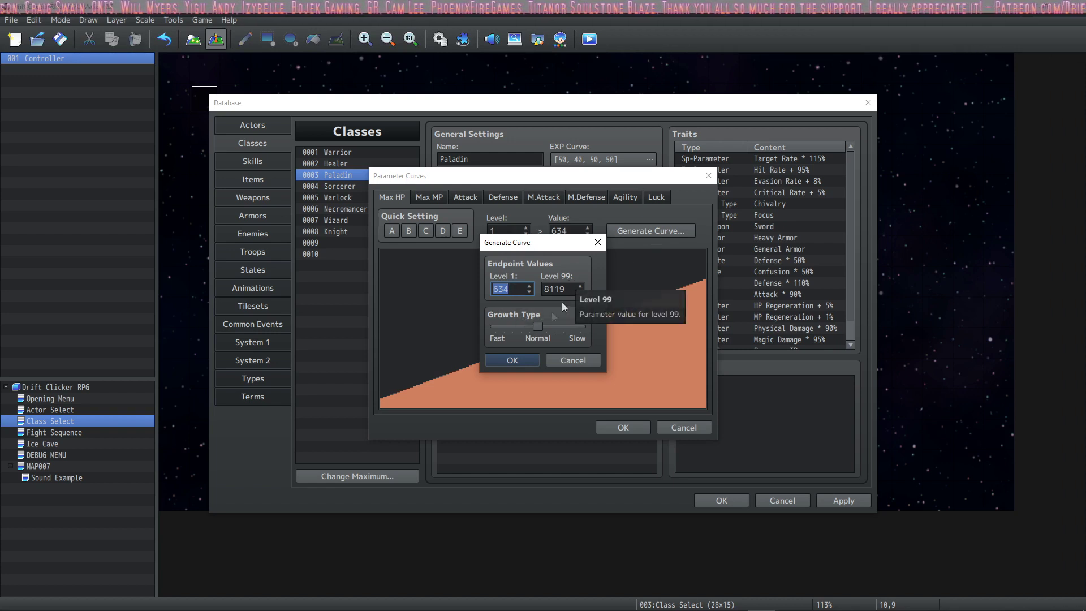
left_click(572, 356)
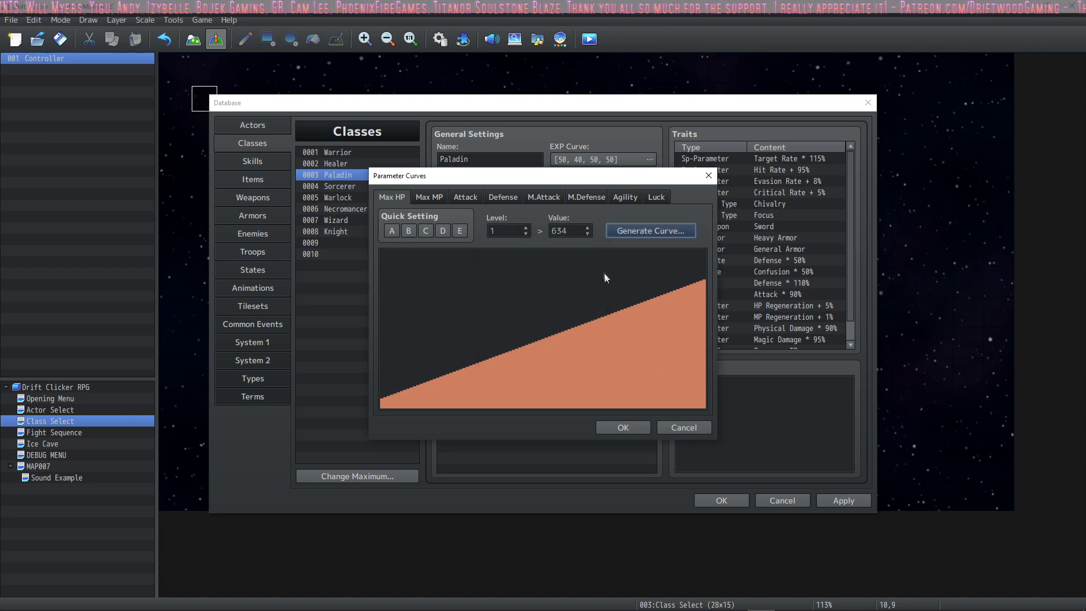
left_click(662, 229)
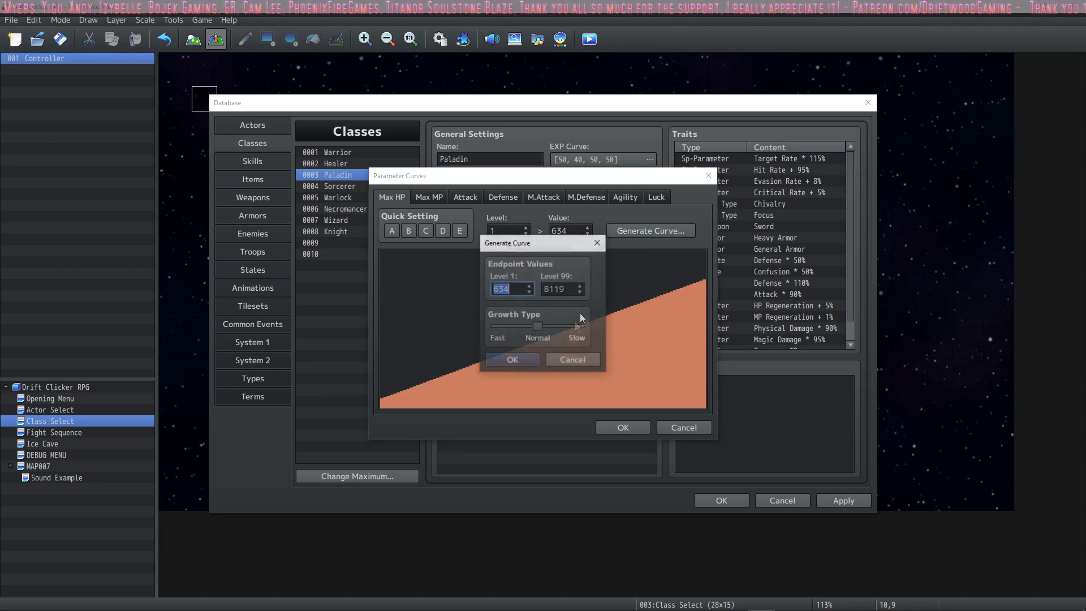
left_click(512, 359)
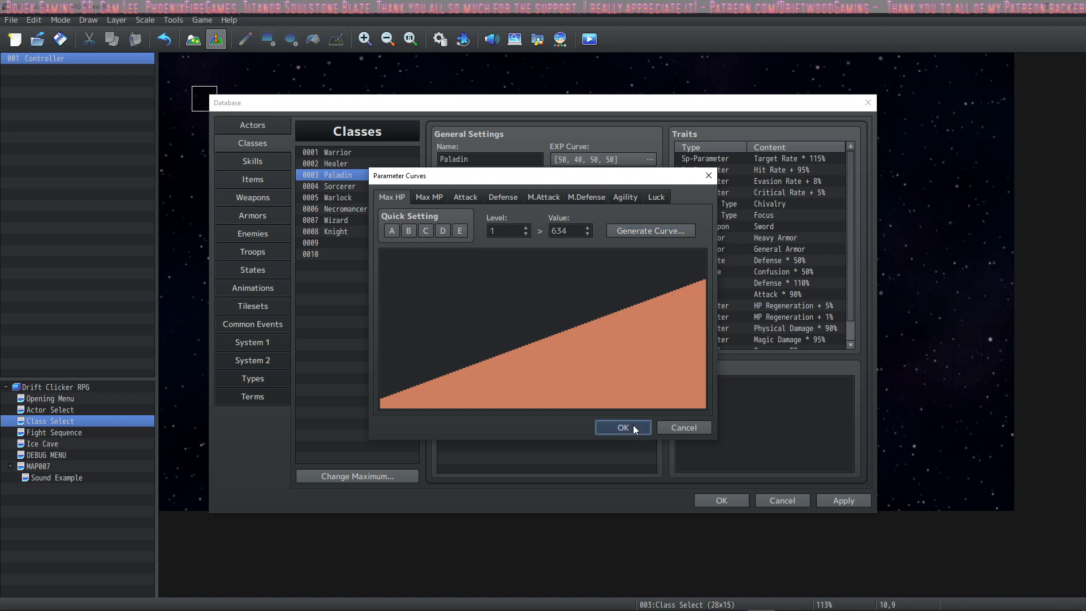
left_click(621, 427)
left_click(345, 187)
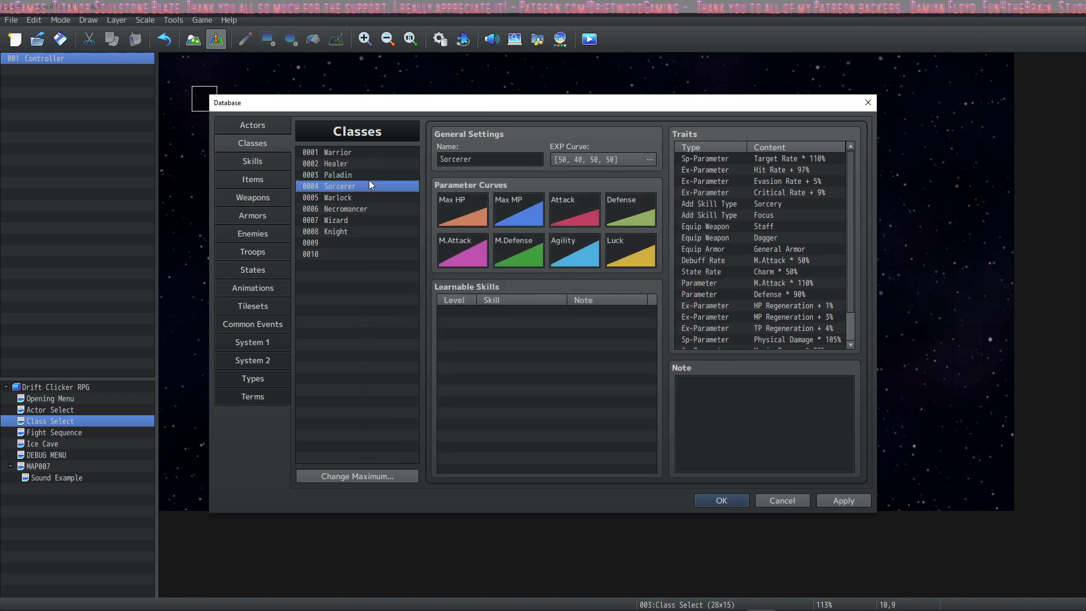
left_click(368, 176)
left_click(365, 165)
left_click(365, 190)
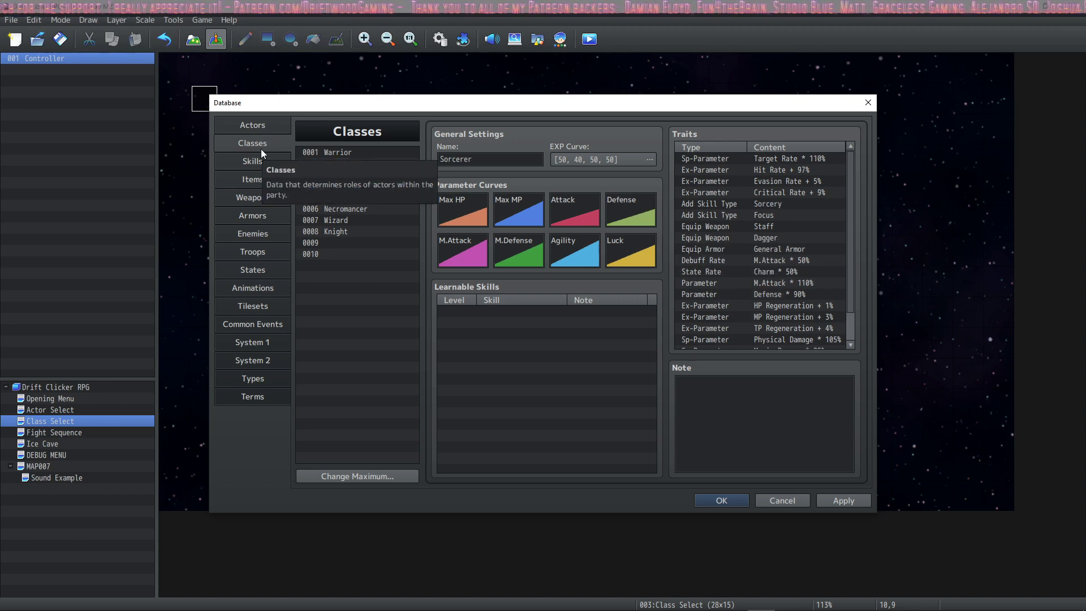
- Return to the Enemies page and select the 0007 Water Hag enemy
left_click(252, 234)
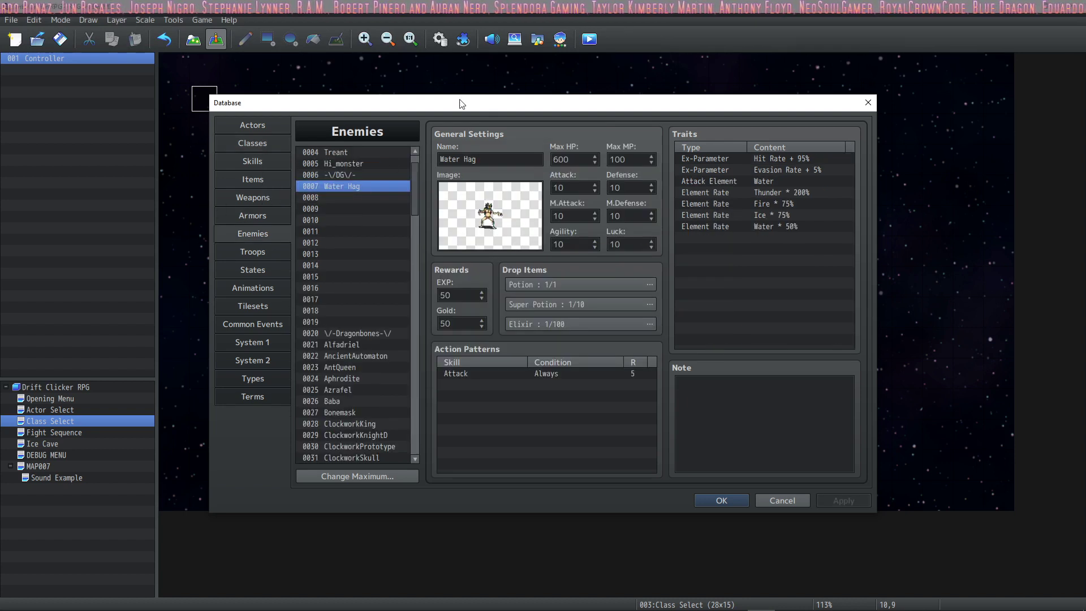
left_click(351, 197)
left_click(356, 187)
left_click(352, 197)
left_click(356, 187)
triple_click(489, 159)
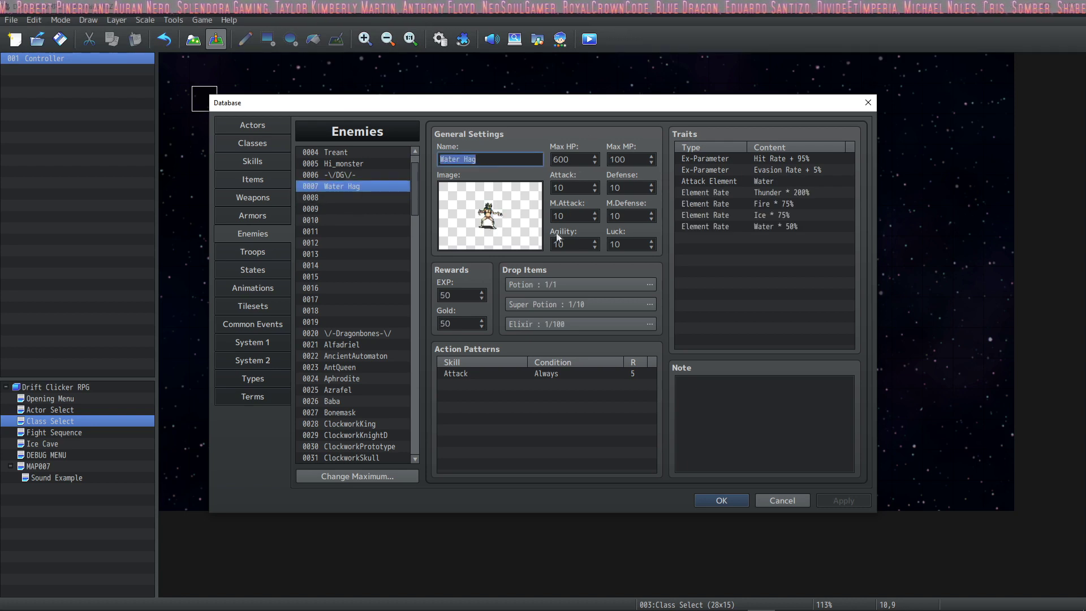
- Keep the SF_Kappa battler image for Water Hag and recolour it to hue 315
double_click(469, 216)
left_click(382, 289)
left_click(388, 300)
left_click(383, 290)
left_click(390, 301)
left_click(383, 290)
left_click(388, 301)
left_click_drag(680, 401, 661, 411)
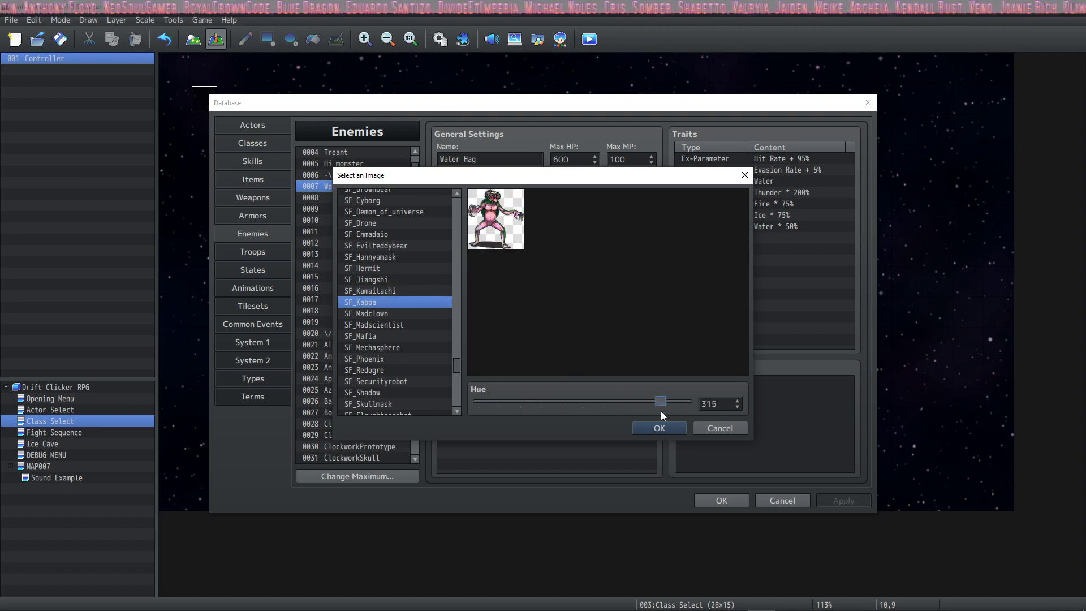
left_click(656, 428)
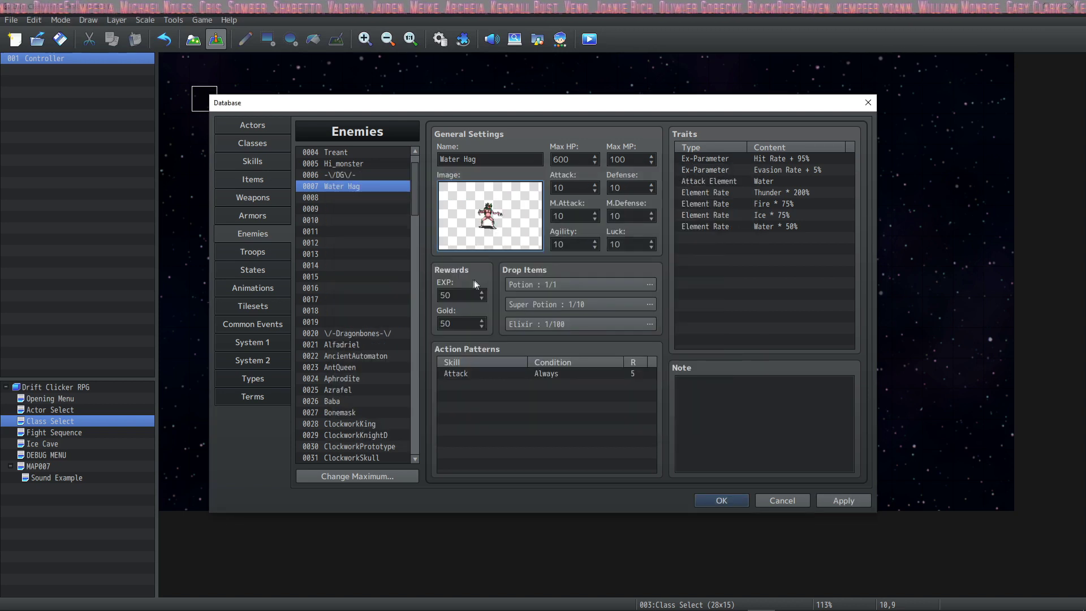
left_click(651, 284)
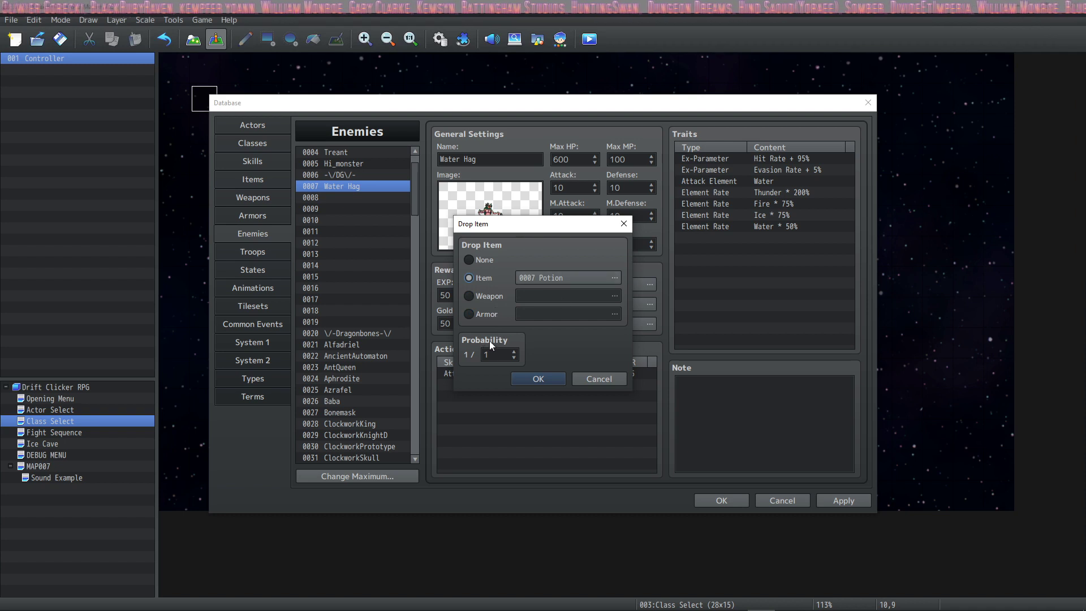
left_click(500, 355)
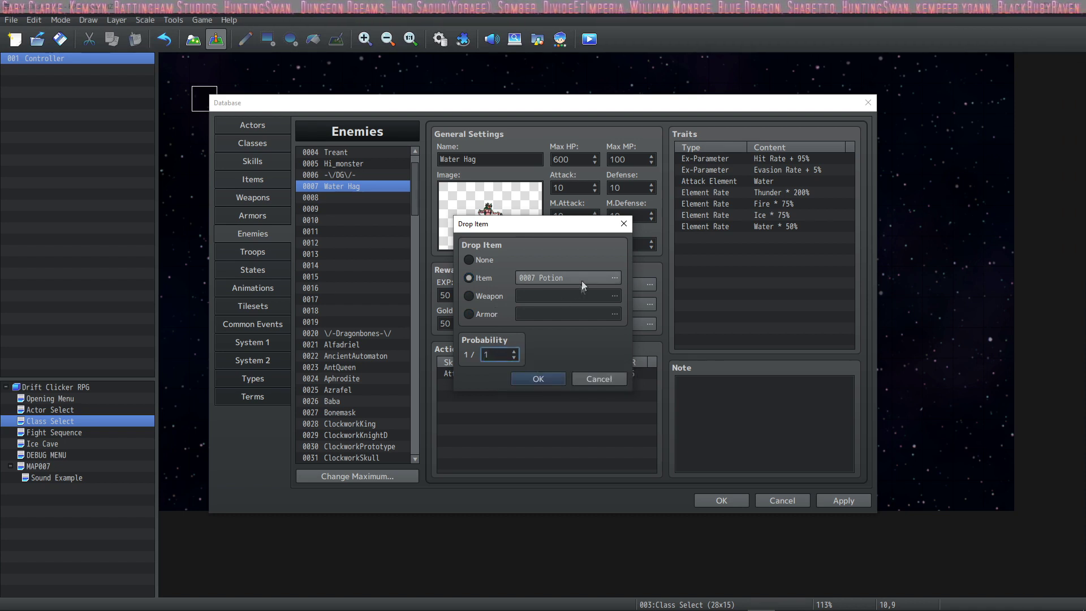
type("0")
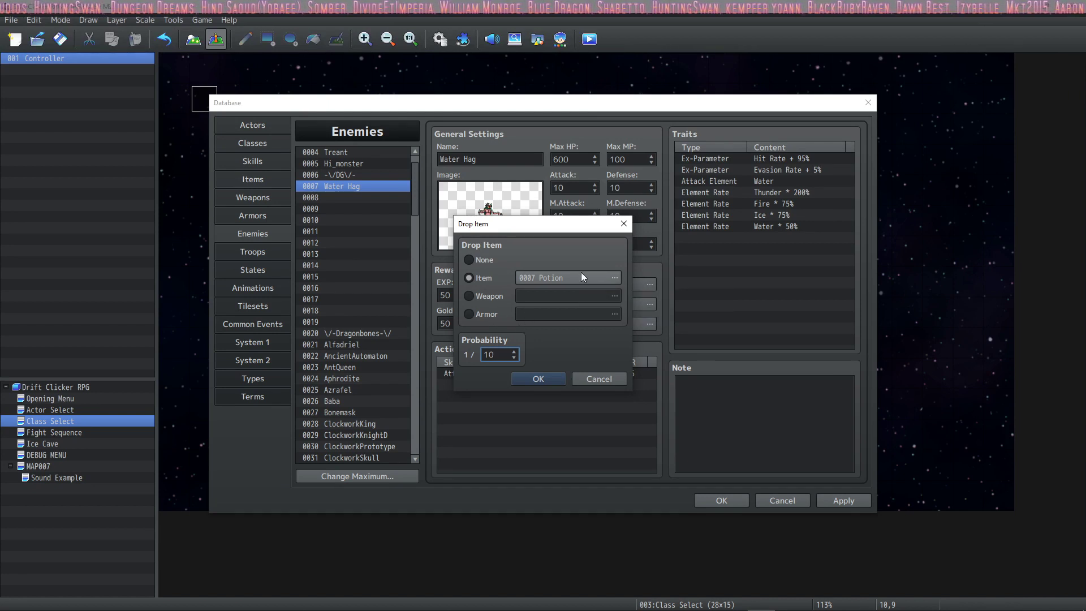
type("0")
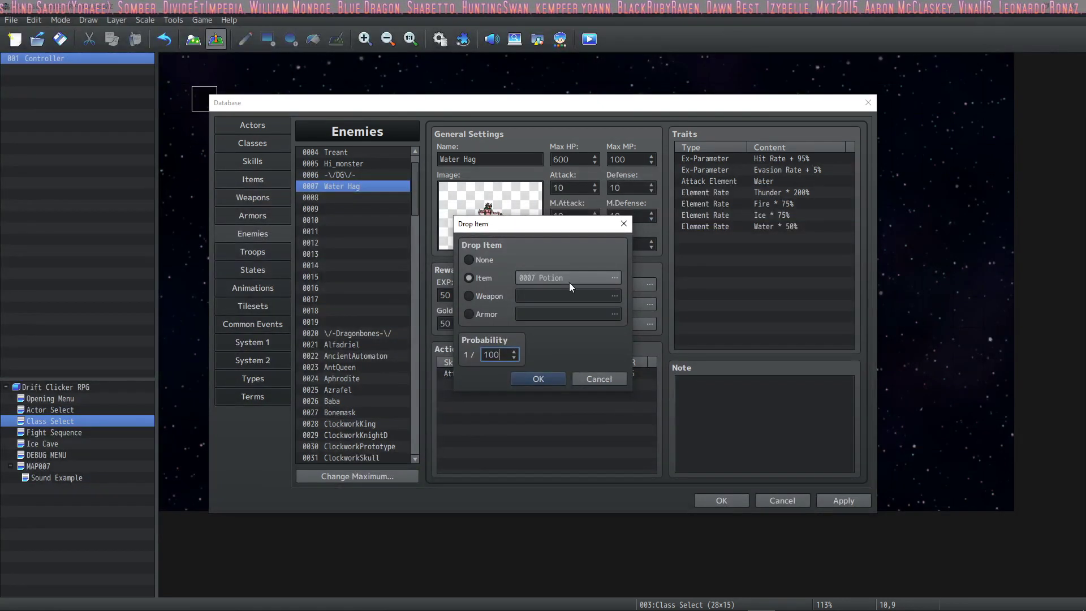
key("Return")
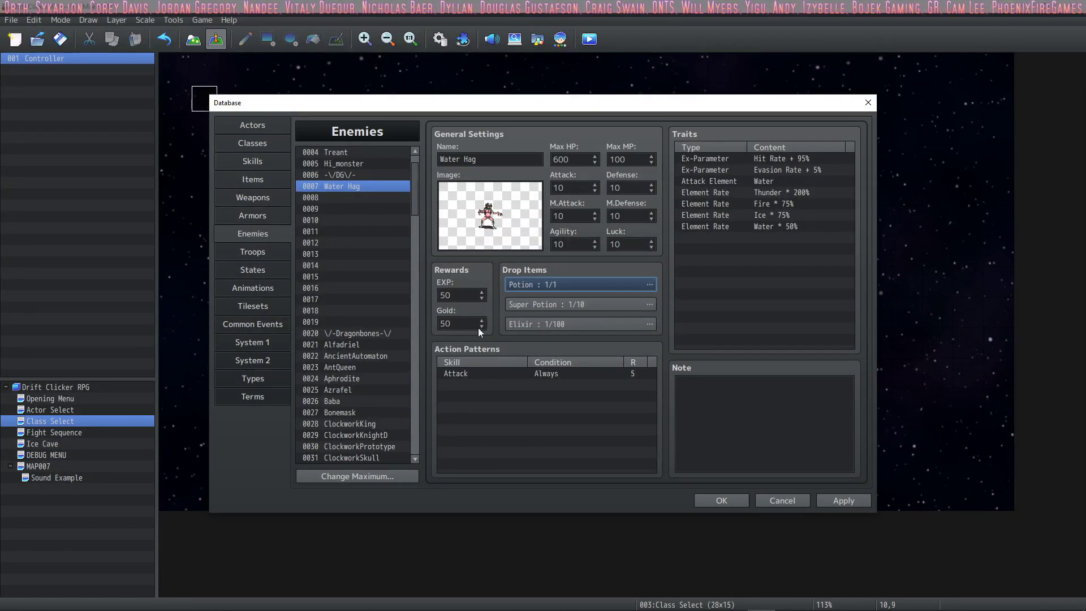
- Add a Dual Attack action pattern to the Water Hag, always usable
double_click(551, 389)
left_click(626, 314)
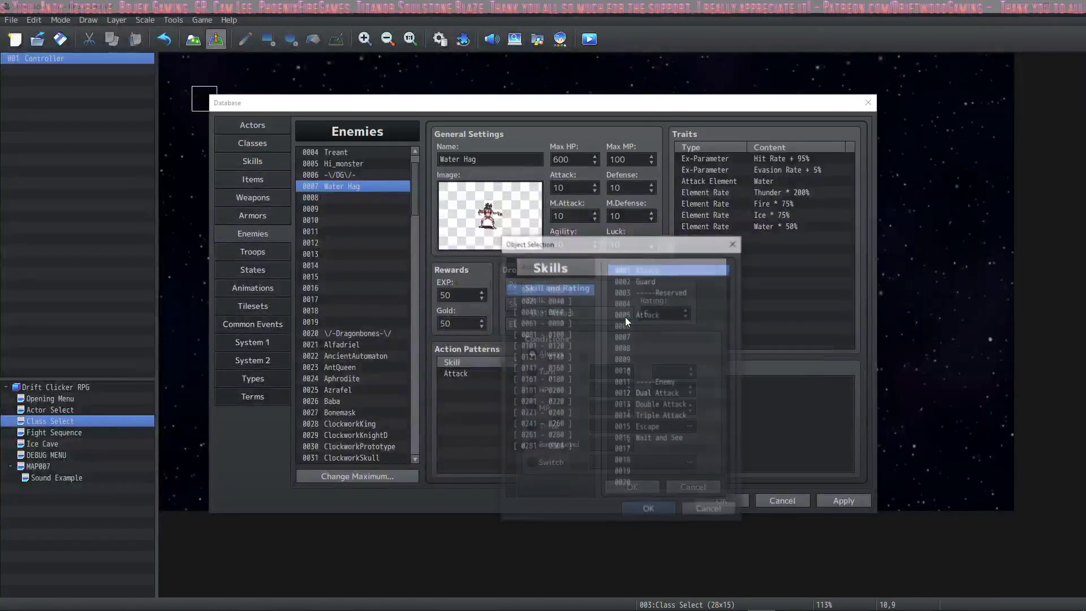
left_click(702, 508)
double_click(667, 315)
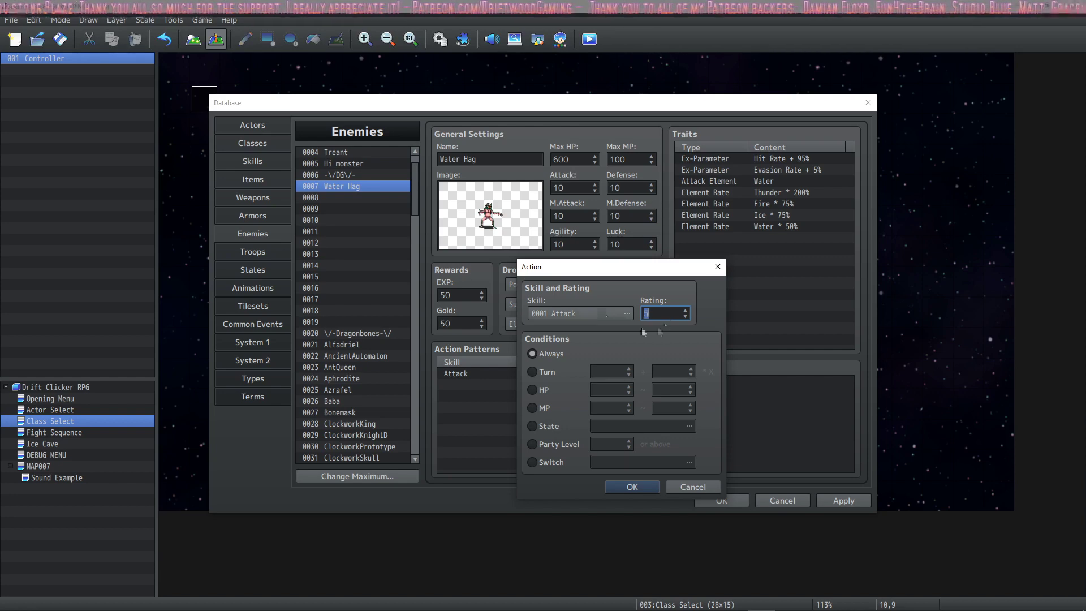
left_click(626, 314)
left_click(674, 392)
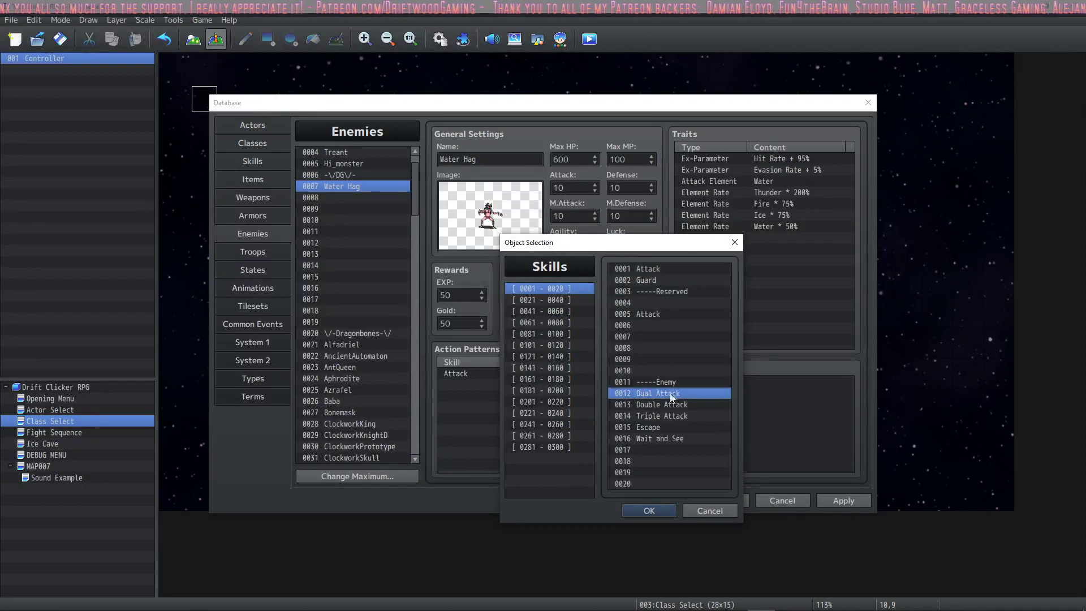
left_click(647, 512)
left_click(631, 485)
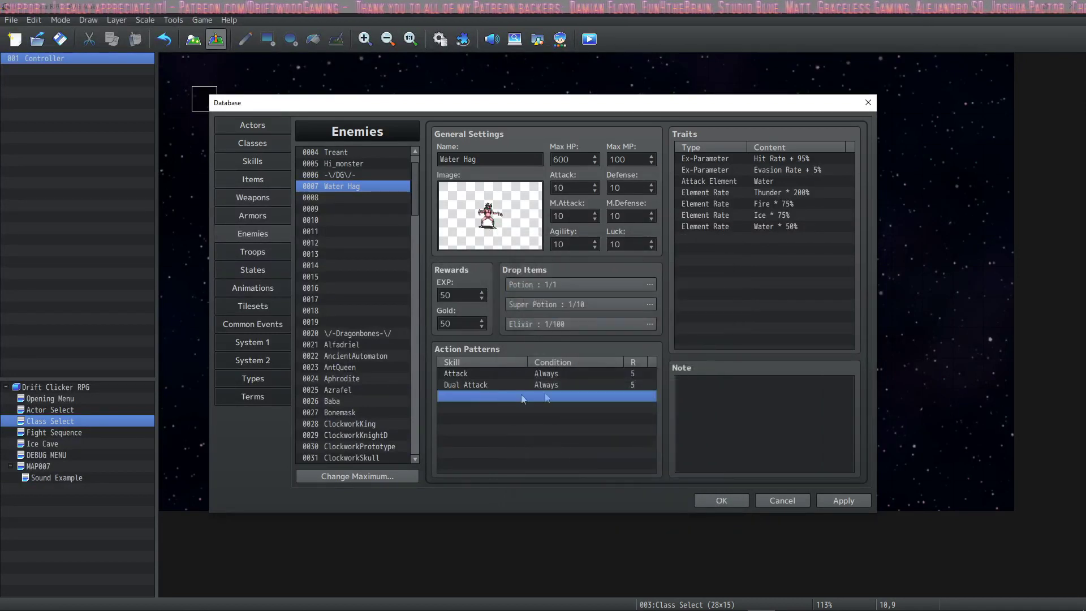
- Edit the Dual Attack pattern to rating 4, leaving Attack at rating 5
left_click(561, 385)
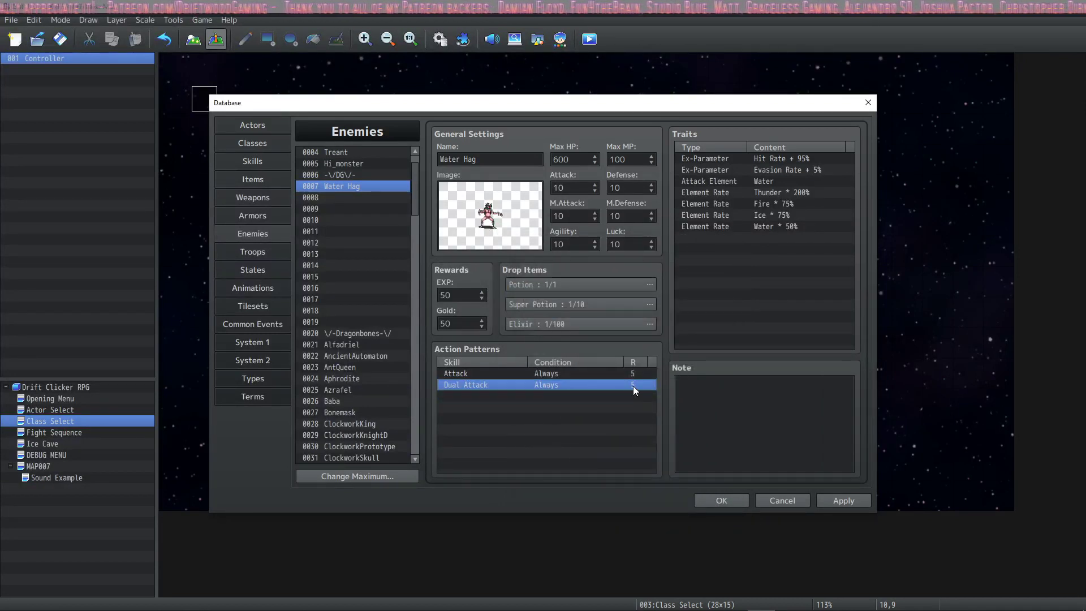
left_click(575, 375)
left_click(493, 387)
left_click(520, 374)
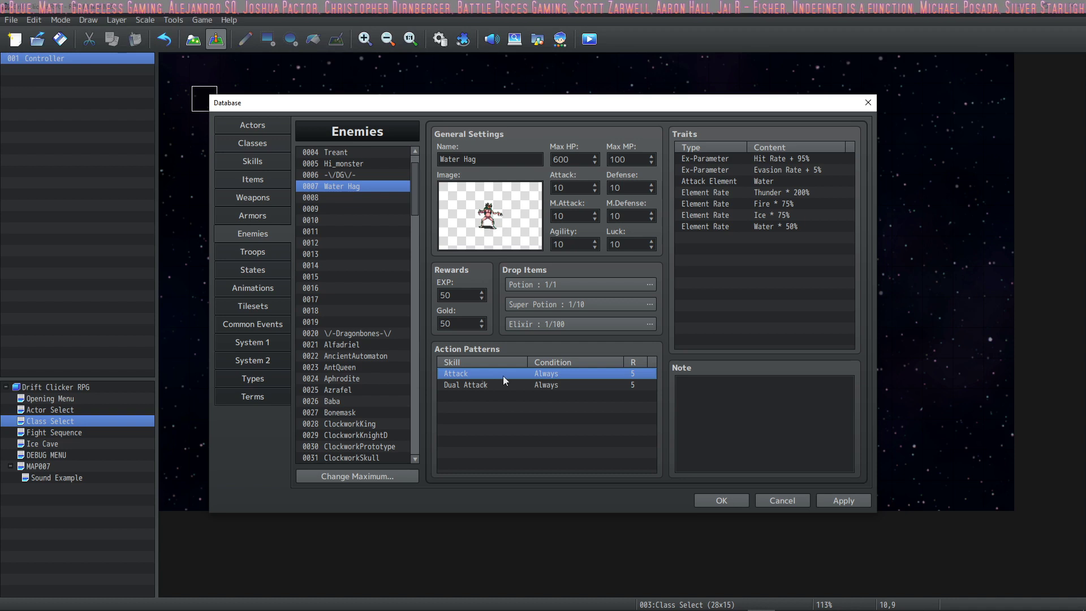
left_click(633, 385)
left_click(636, 376)
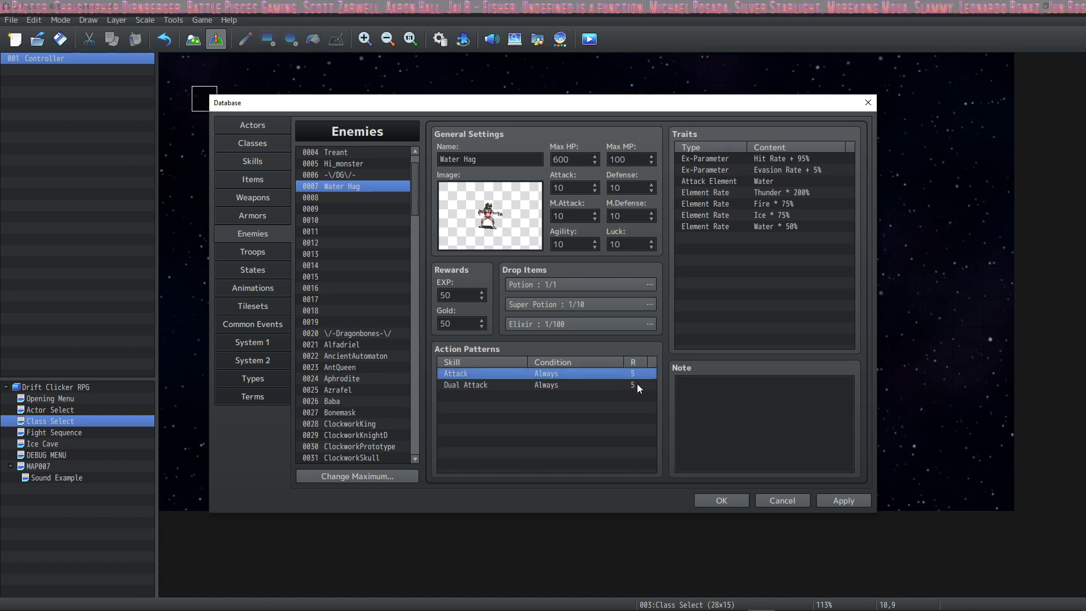
right_click(637, 384)
left_click(660, 391)
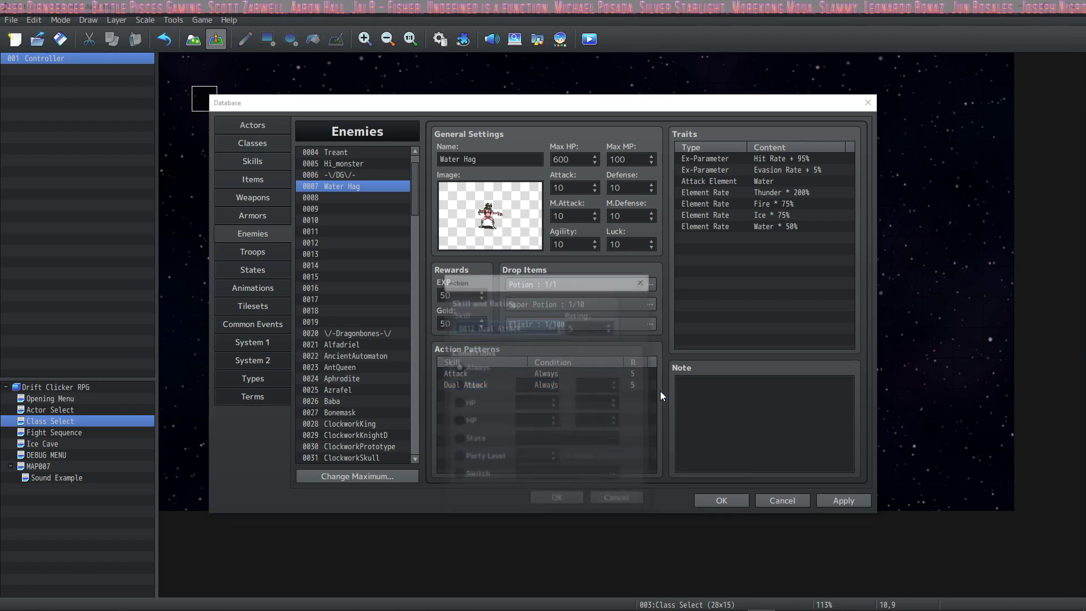
left_click(552, 496)
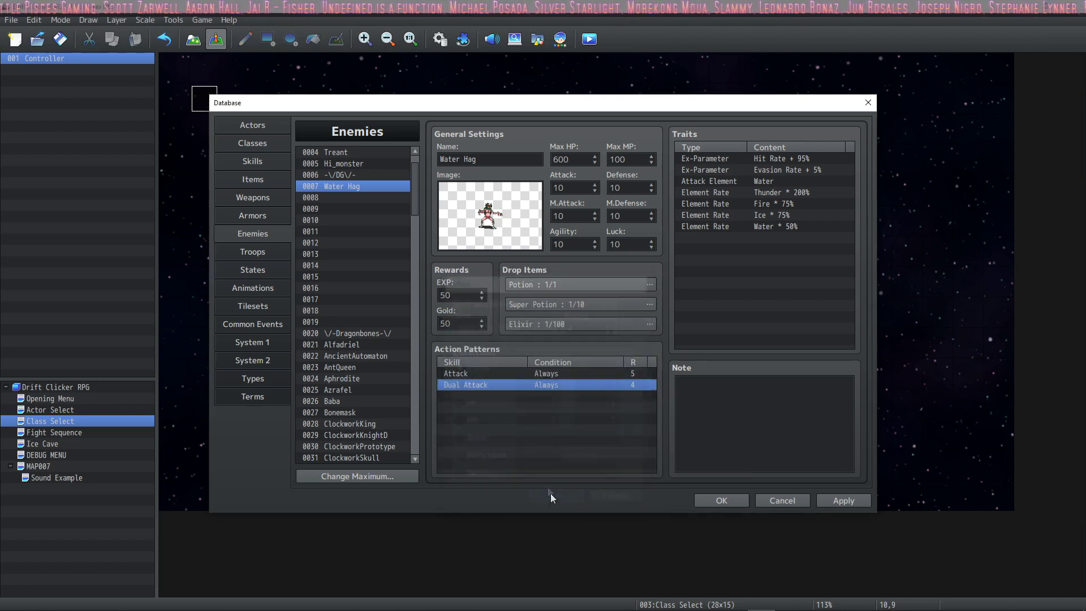
left_click(635, 373)
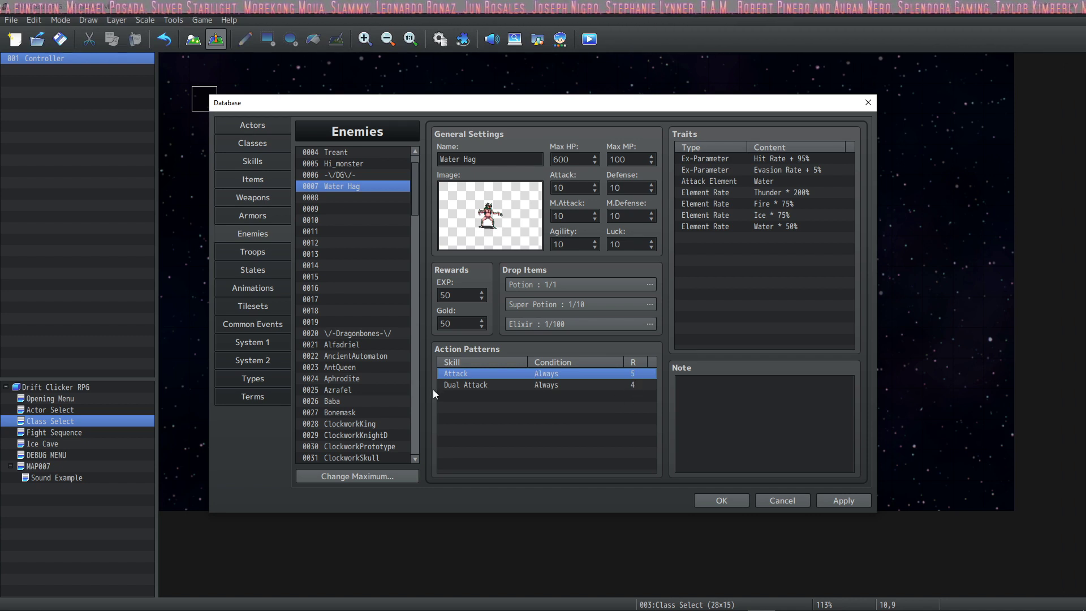
left_click(494, 383)
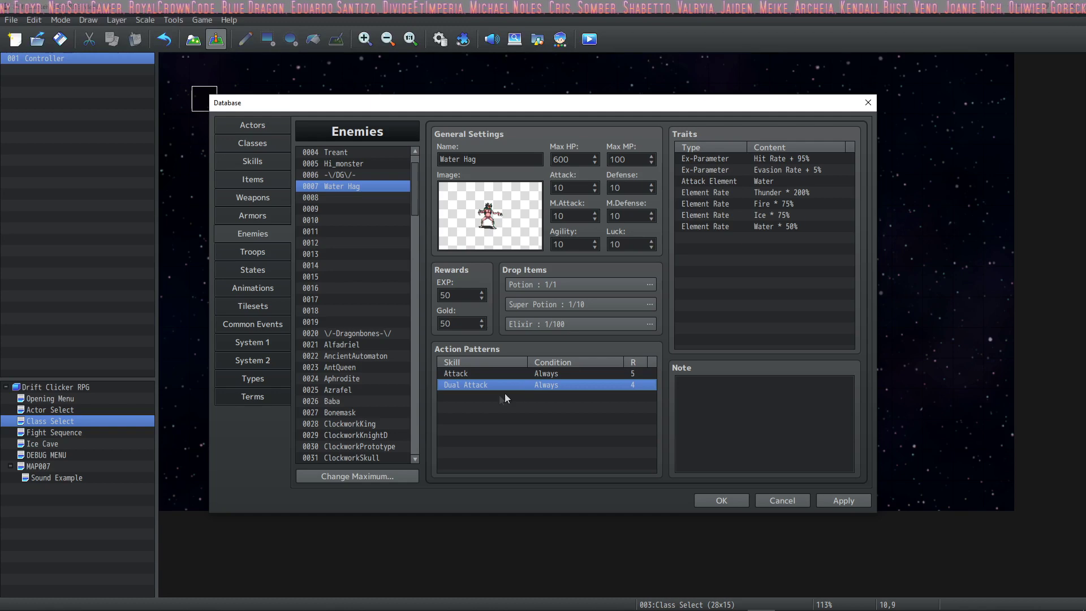
double_click(511, 390)
- Add a Triple Attack action pattern with rating 3, always usable
left_click(552, 323)
left_click(588, 430)
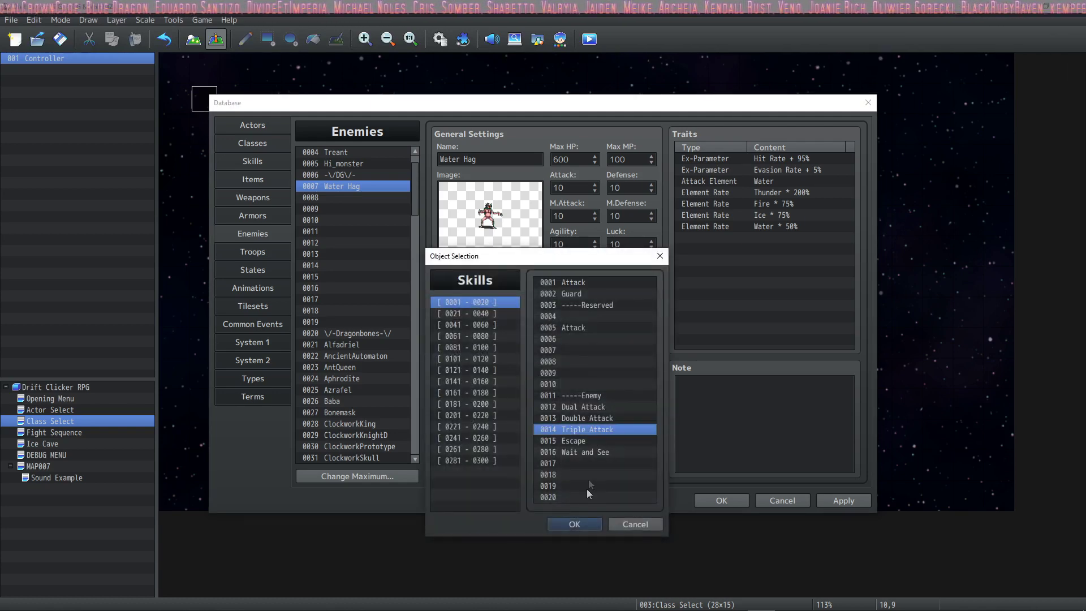
left_click(570, 523)
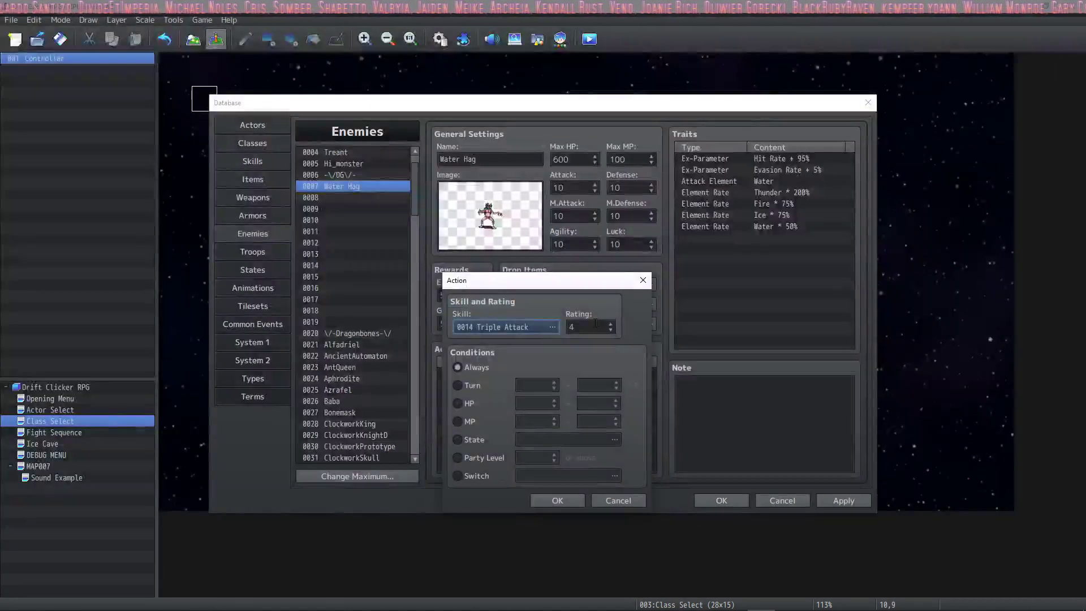
left_click(556, 499)
left_click(616, 375)
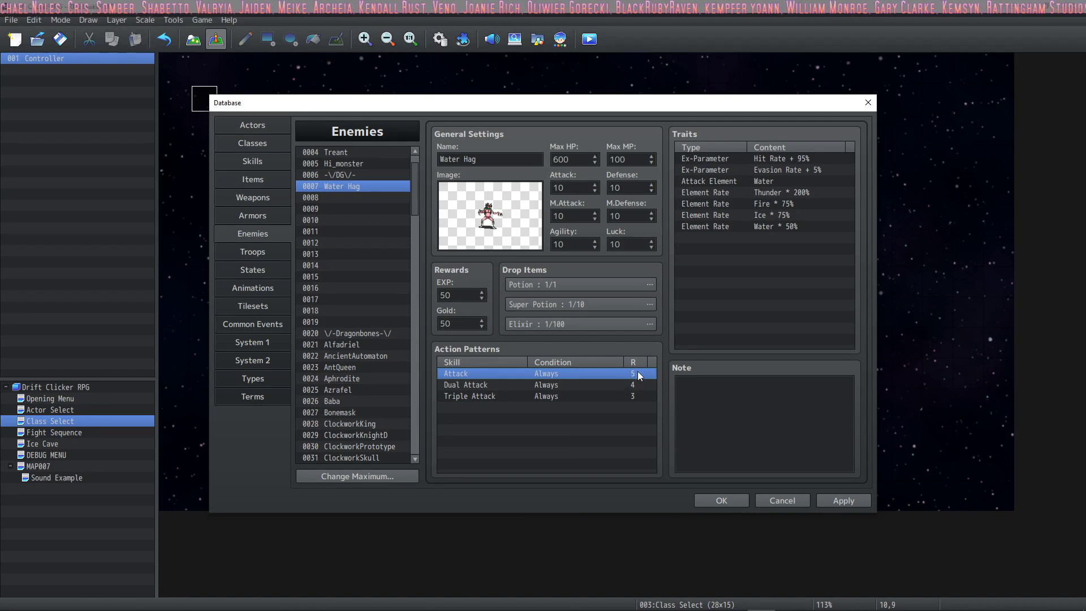
left_click(630, 397)
left_click(632, 384)
left_click(629, 374)
left_click(630, 385)
left_click(622, 396)
left_click(626, 384)
left_click(600, 397)
- Add a Double Attack action pattern with rating 2, always usable
double_click(529, 408)
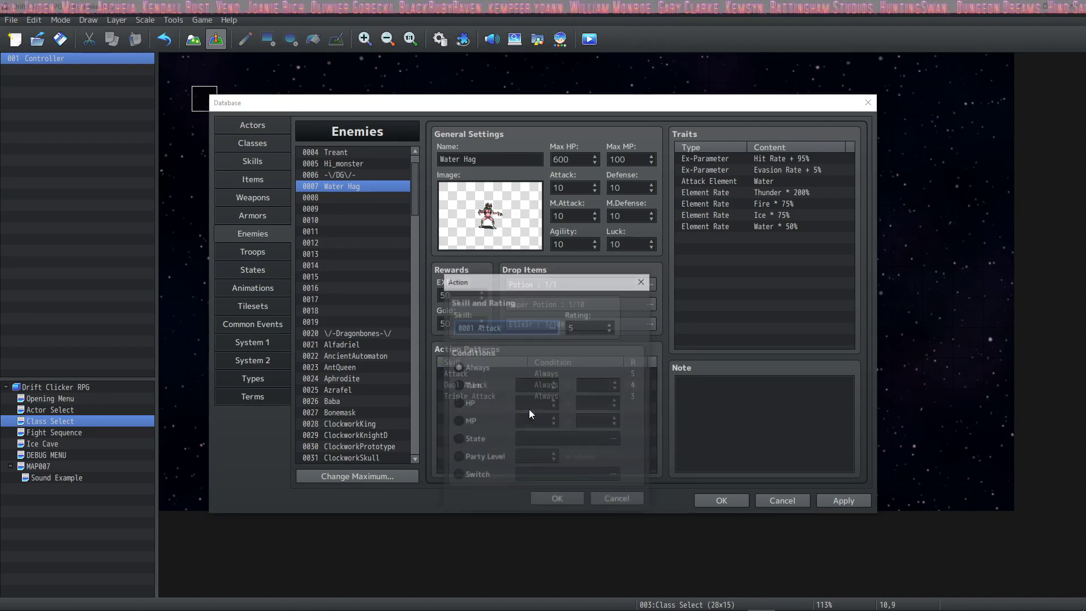
left_click(551, 328)
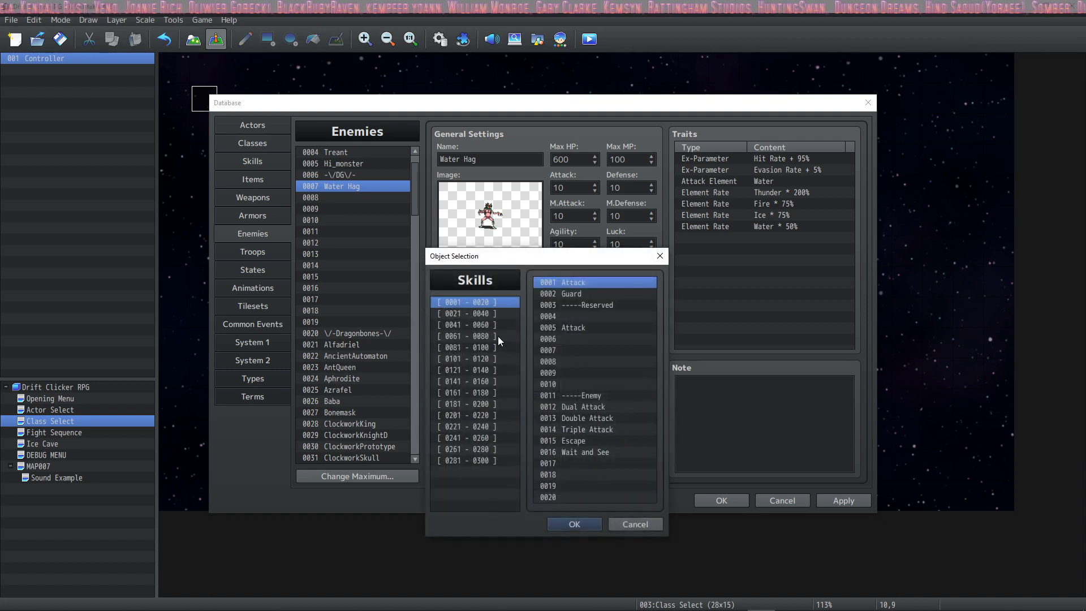
left_click(574, 429)
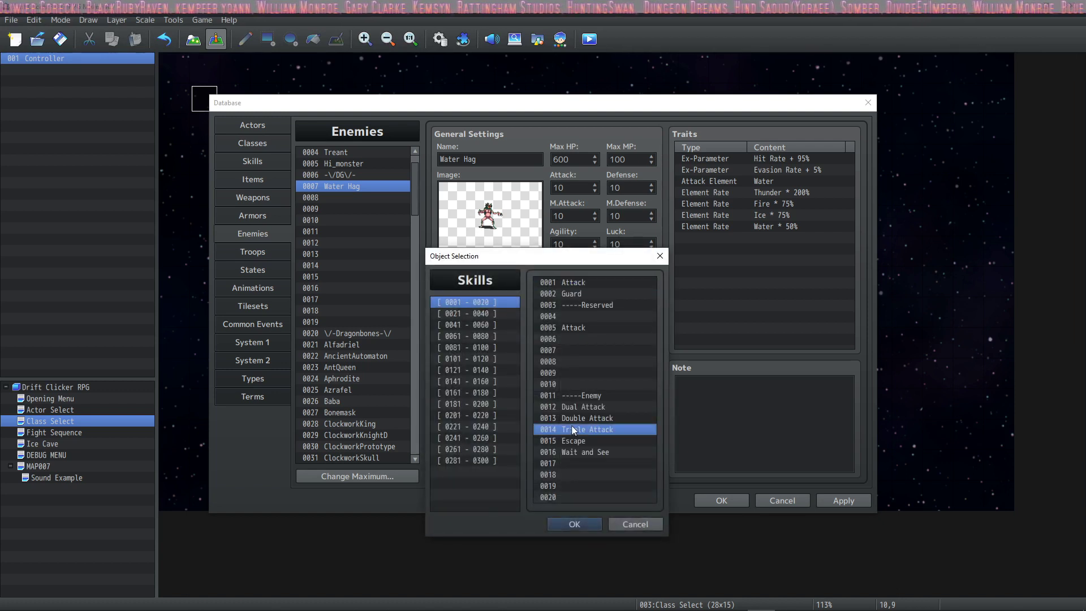
left_click(583, 441)
left_click(591, 418)
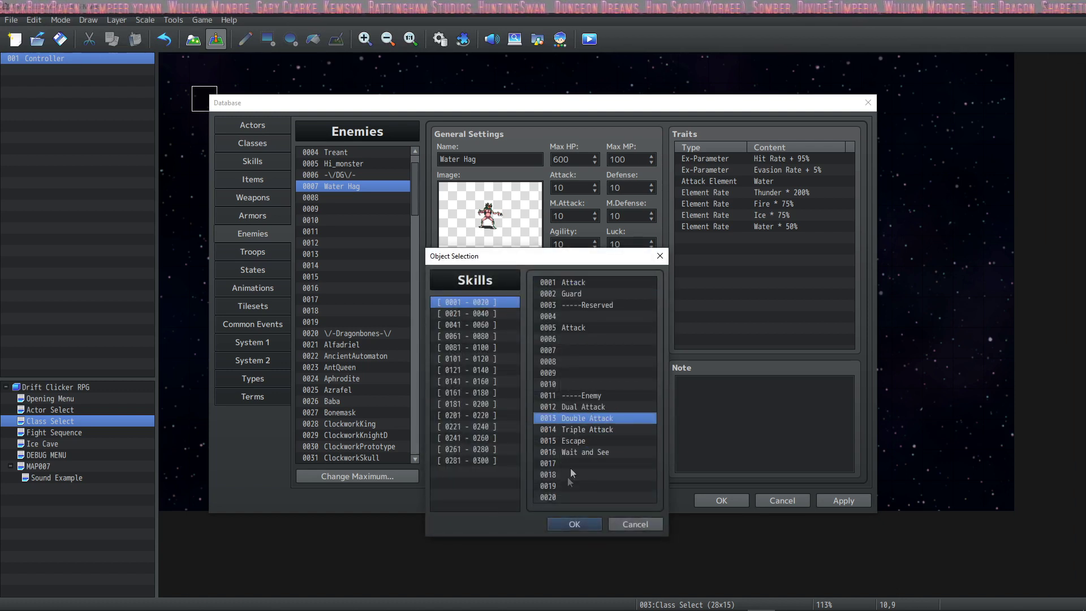
left_click(578, 524)
left_click(557, 500)
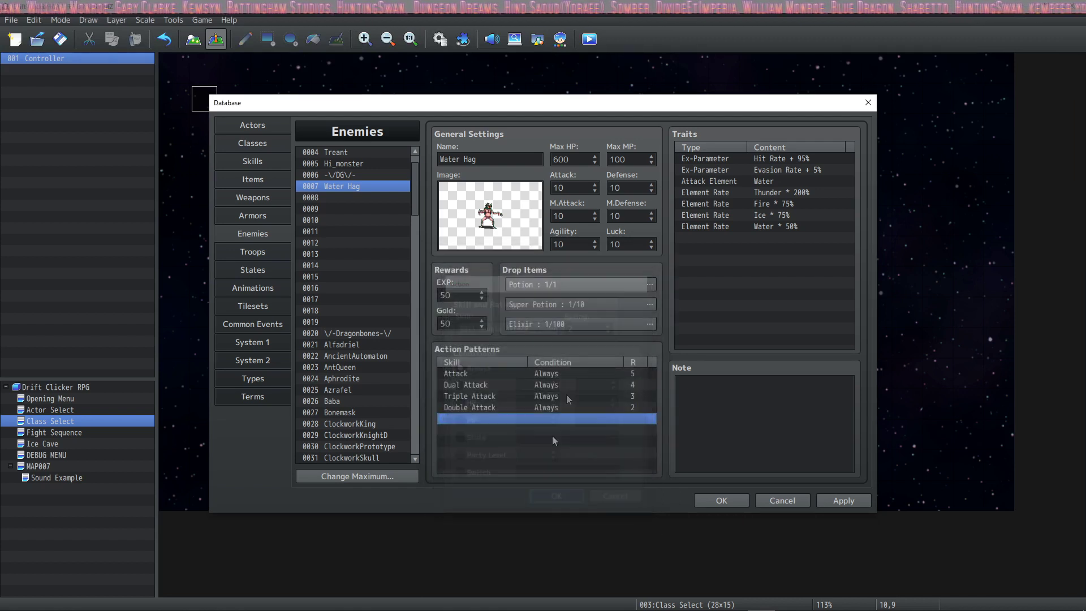
left_click(640, 373)
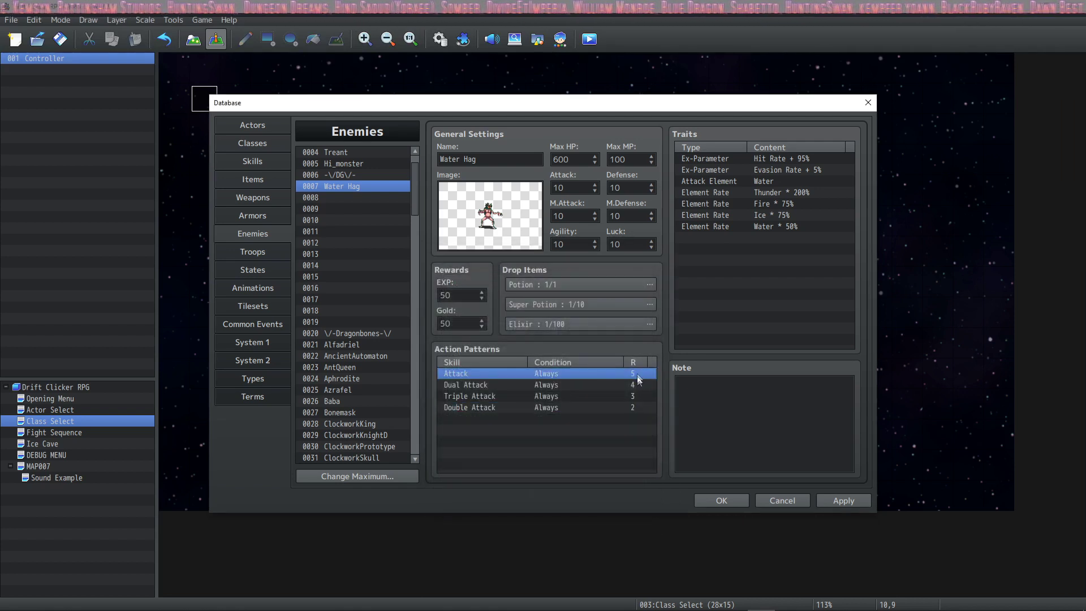
left_click(632, 419)
left_click(633, 410)
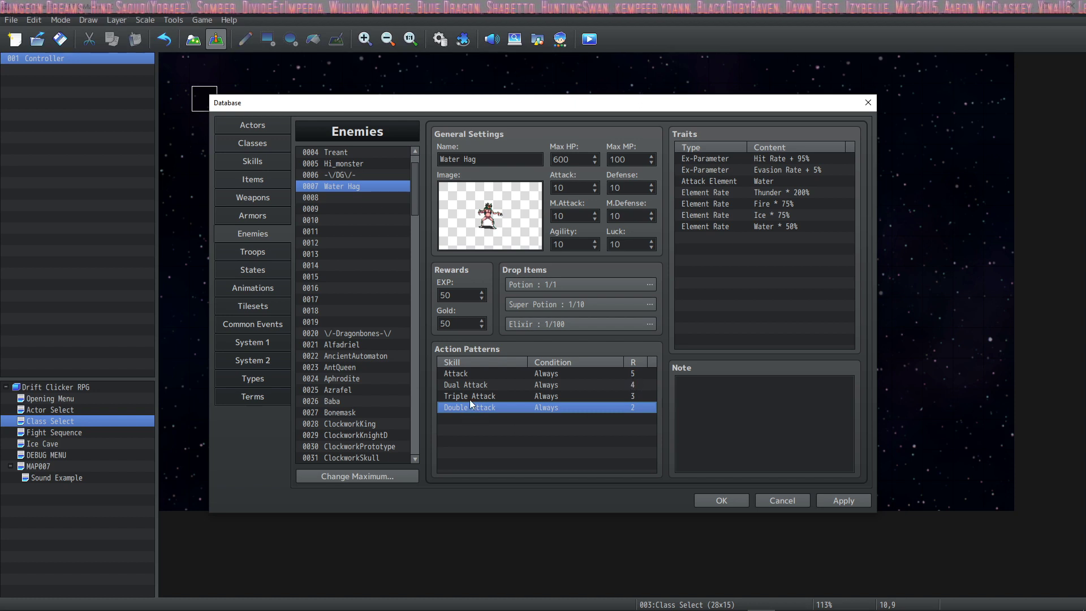
- Review the Attack, Dual Attack, Triple Attack and Double Attack patterns, ending on Double Attack
left_click(632, 373)
left_click(632, 384)
left_click(632, 396)
left_click(626, 408)
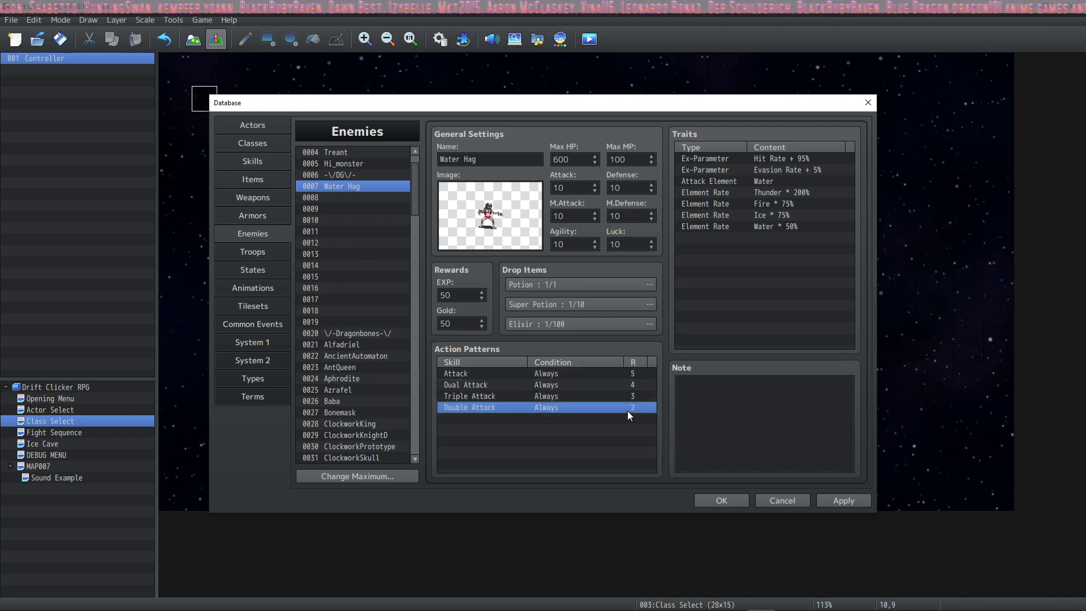
left_click(638, 374)
left_click(557, 395)
left_click(549, 384)
left_click(532, 397)
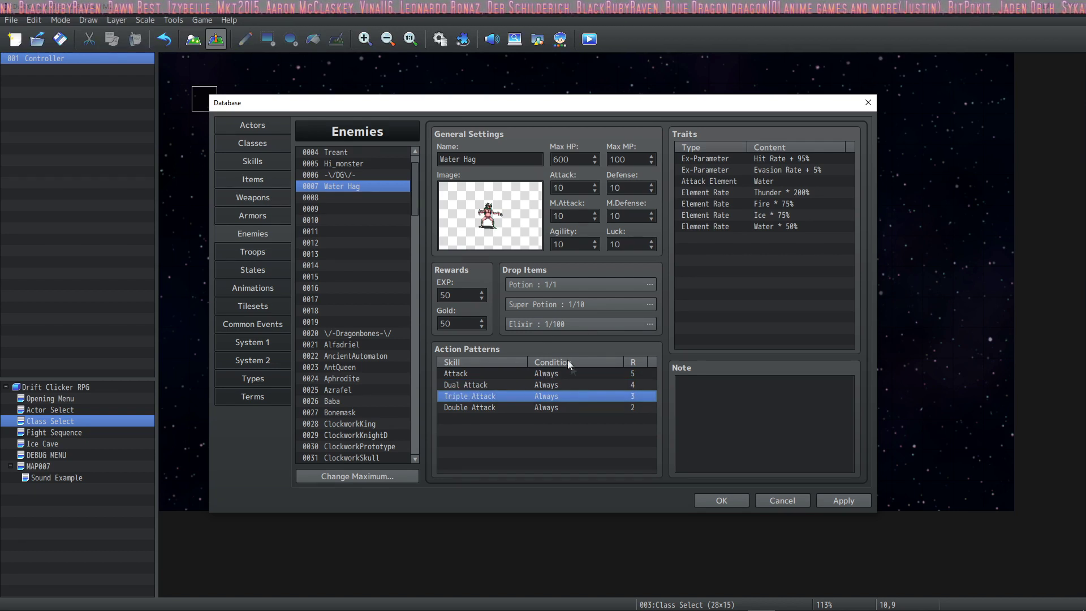
left_click(505, 373)
left_click(480, 386)
left_click(474, 395)
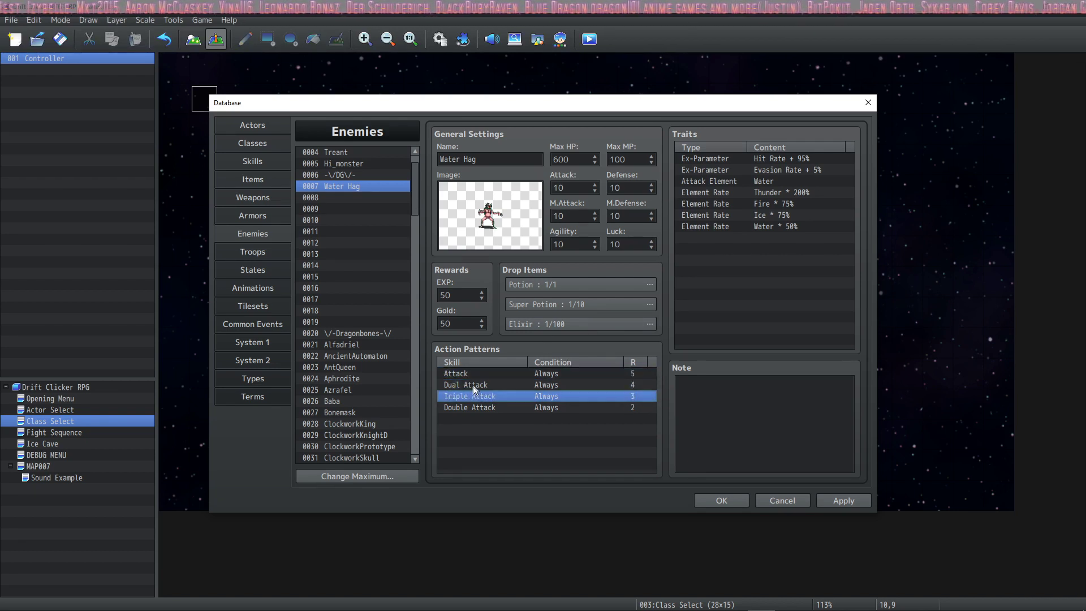
left_click(518, 418)
left_click(514, 405)
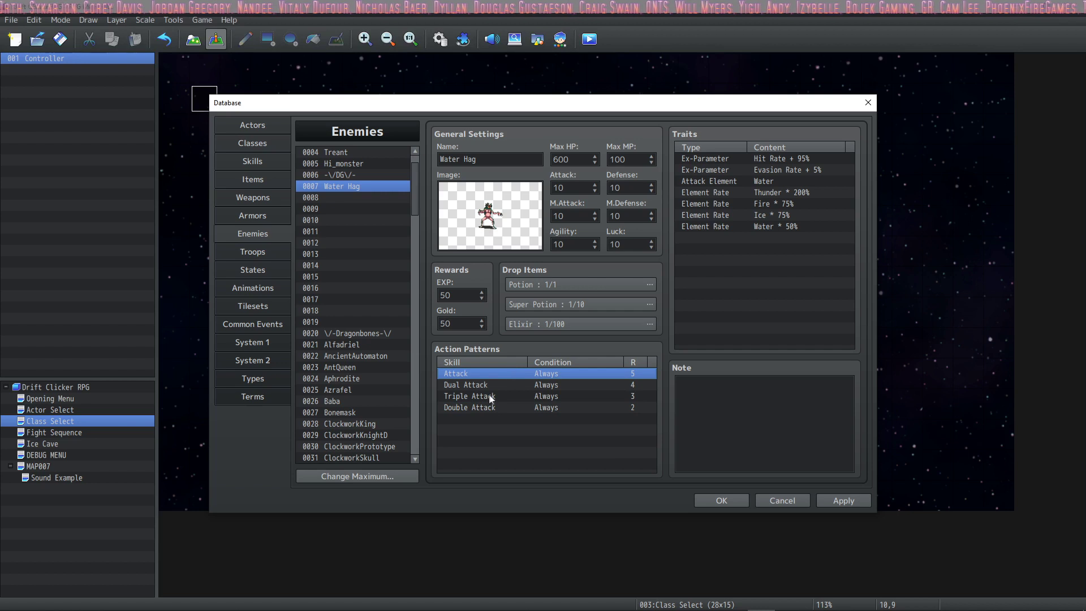
- Edit the Double Attack pattern to rating 3
right_click(496, 407)
left_click(521, 414)
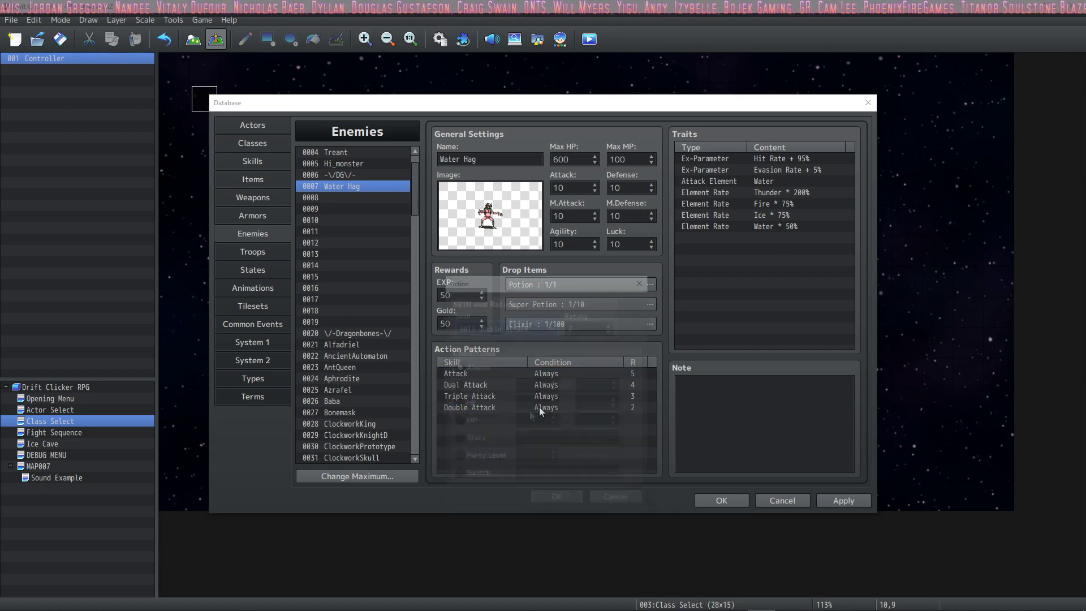
left_click(557, 500)
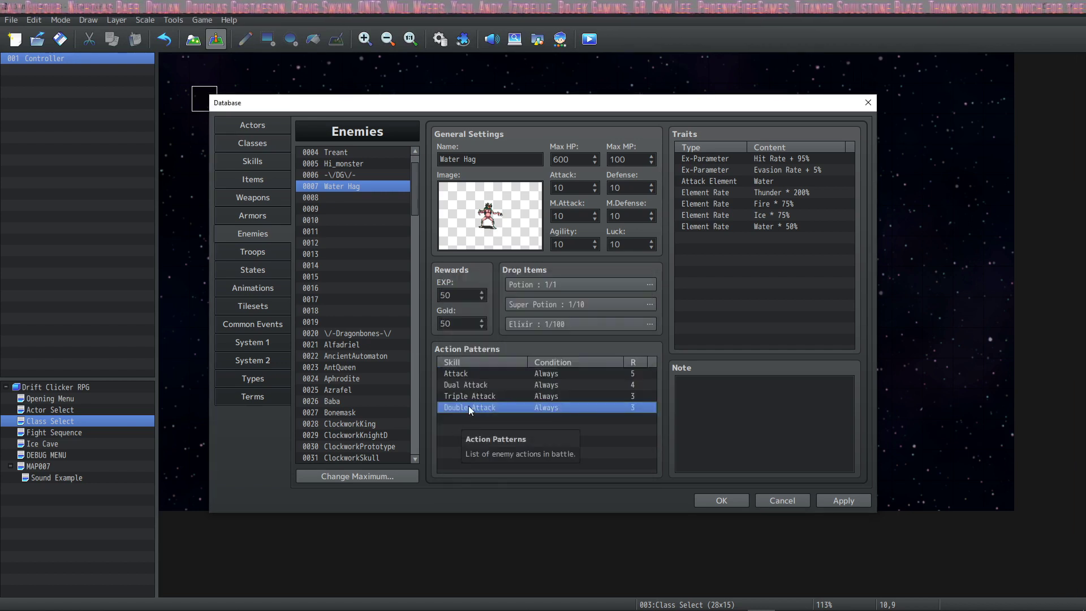
- Recheck the patterns and confirm the Attack pattern at rating 5
left_click(477, 404)
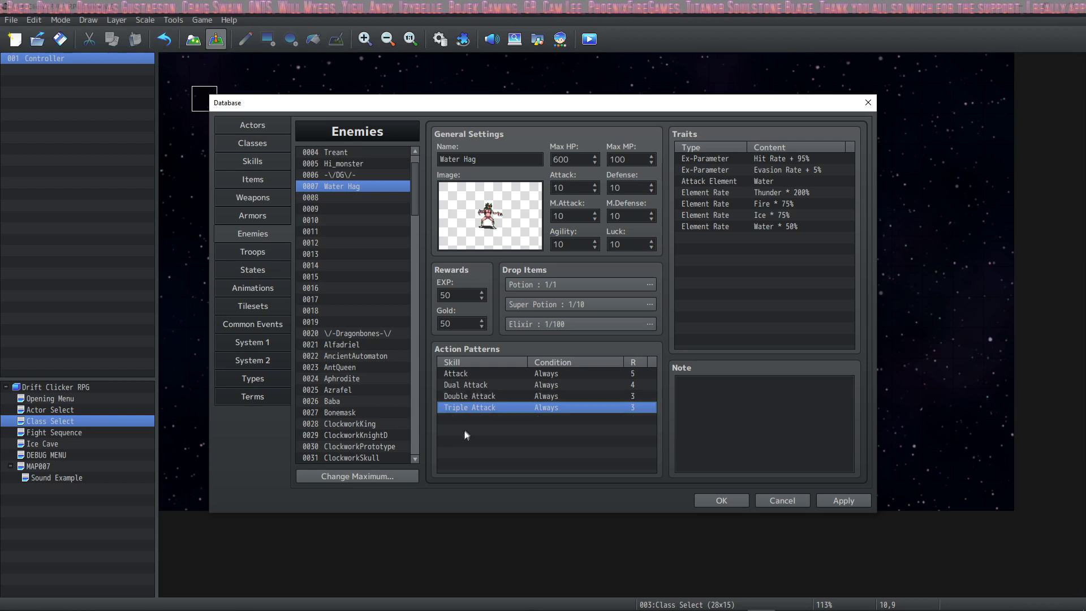
left_click(502, 394)
left_click(499, 385)
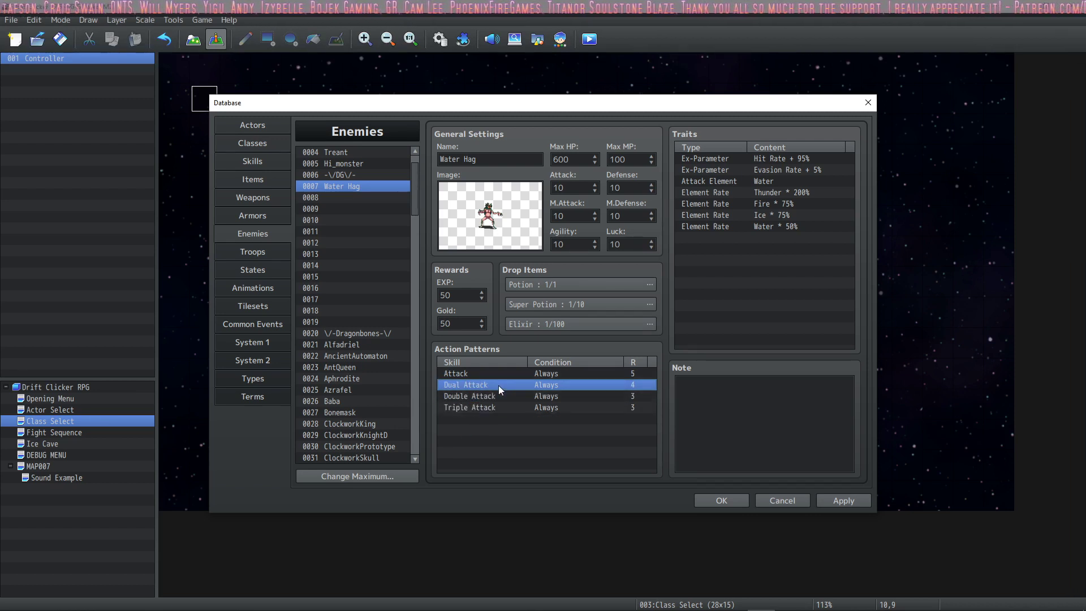
left_click(453, 377)
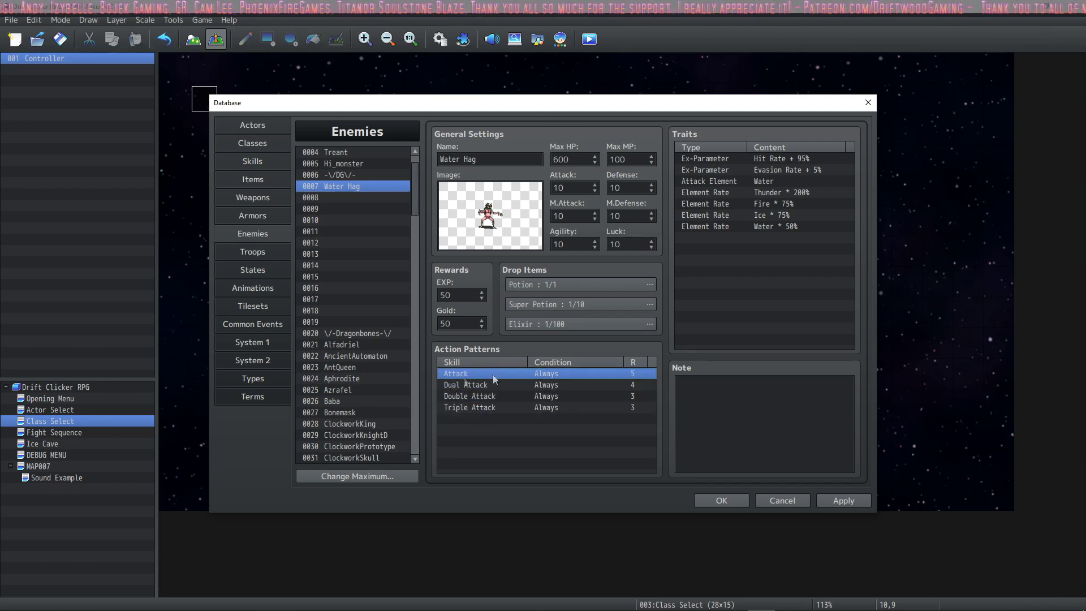
left_click(613, 395)
left_click(619, 375)
left_click(615, 383)
left_click(611, 397)
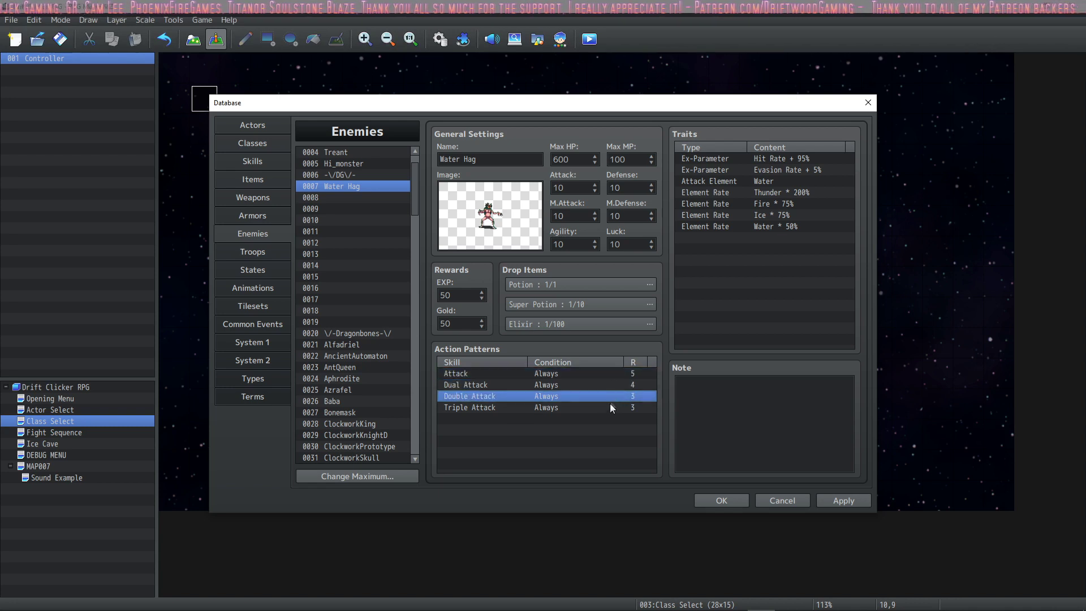
left_click(625, 374)
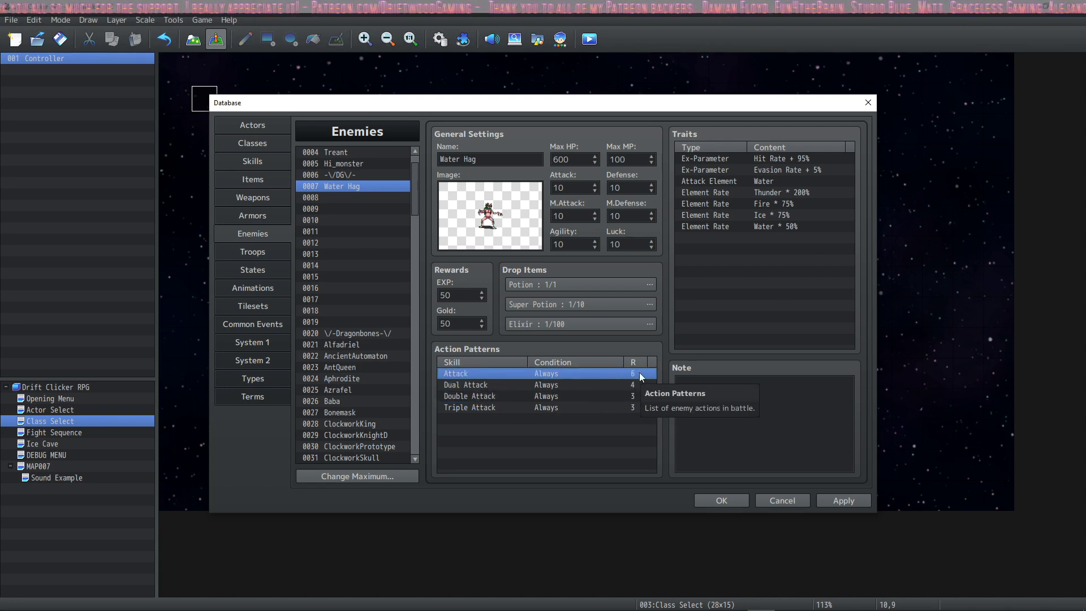
left_click(561, 396)
left_click(494, 408)
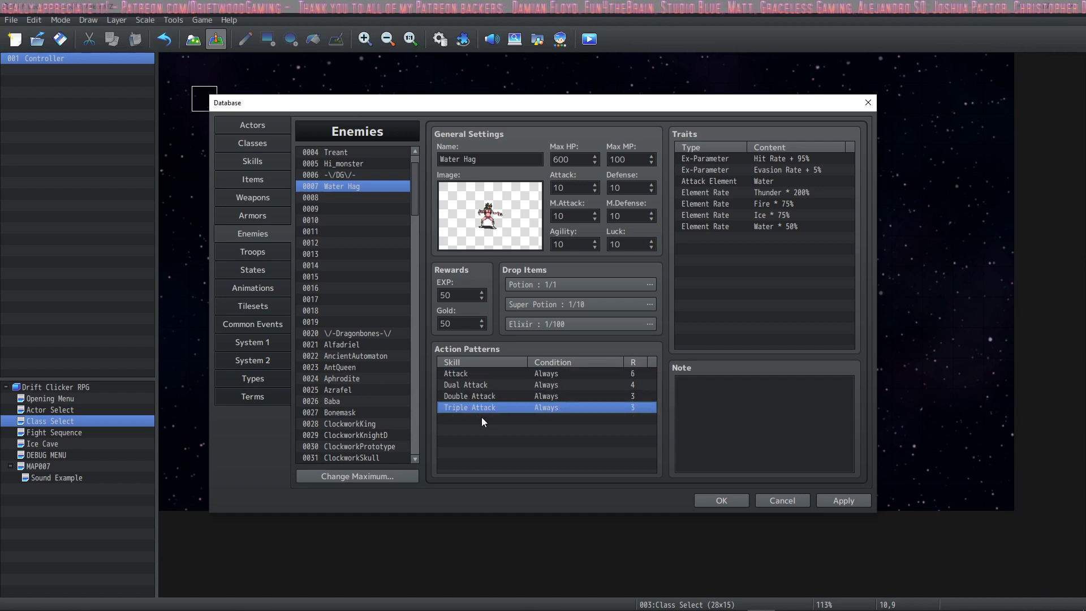
double_click(600, 376)
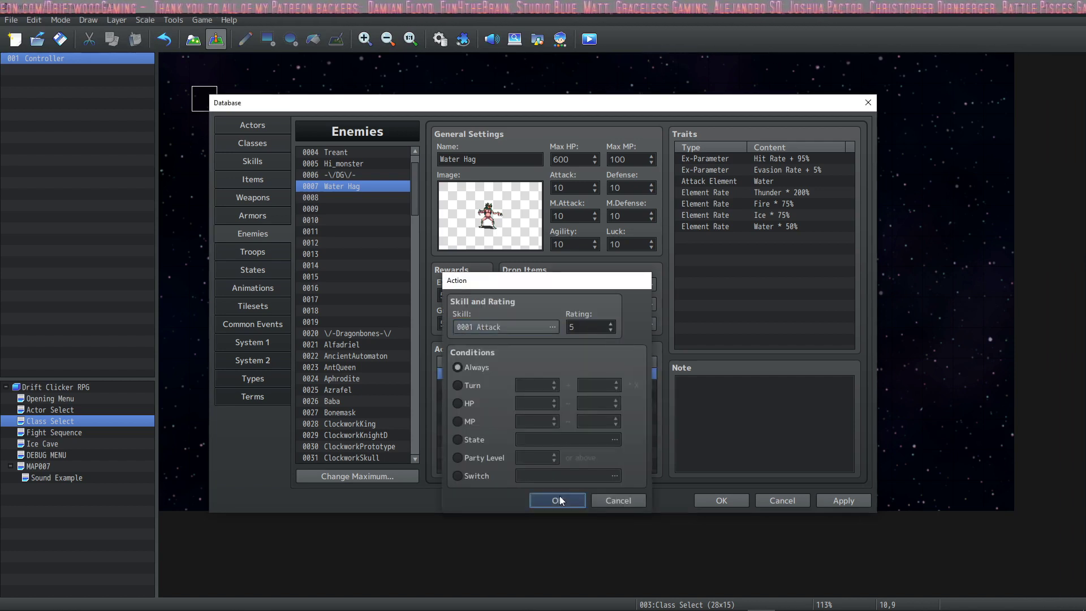
left_click(557, 500)
left_click(607, 385)
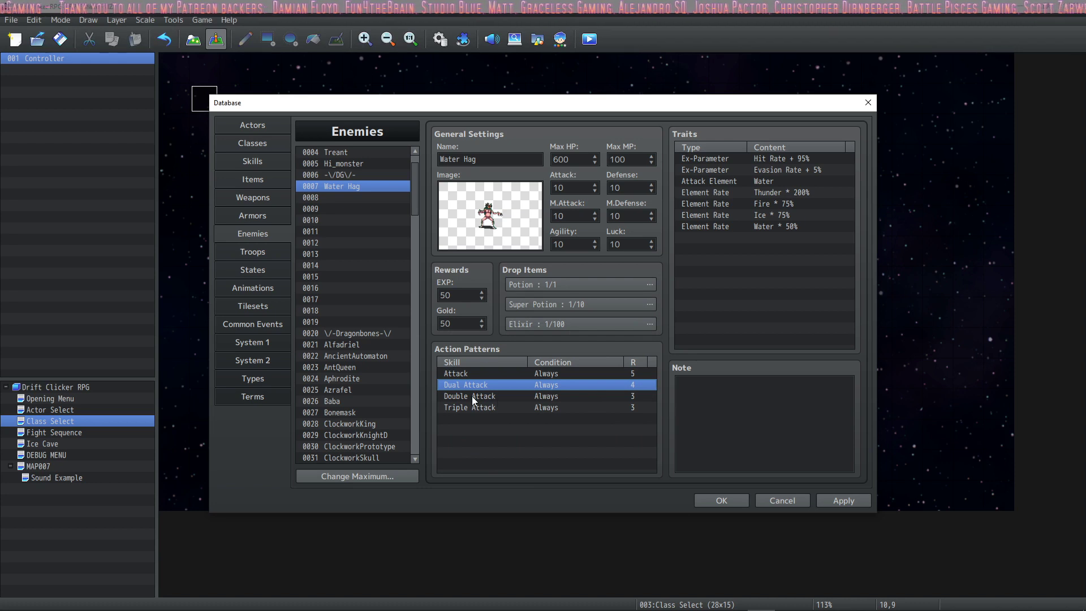
double_click(688, 238)
left_click(699, 162)
left_click(723, 164)
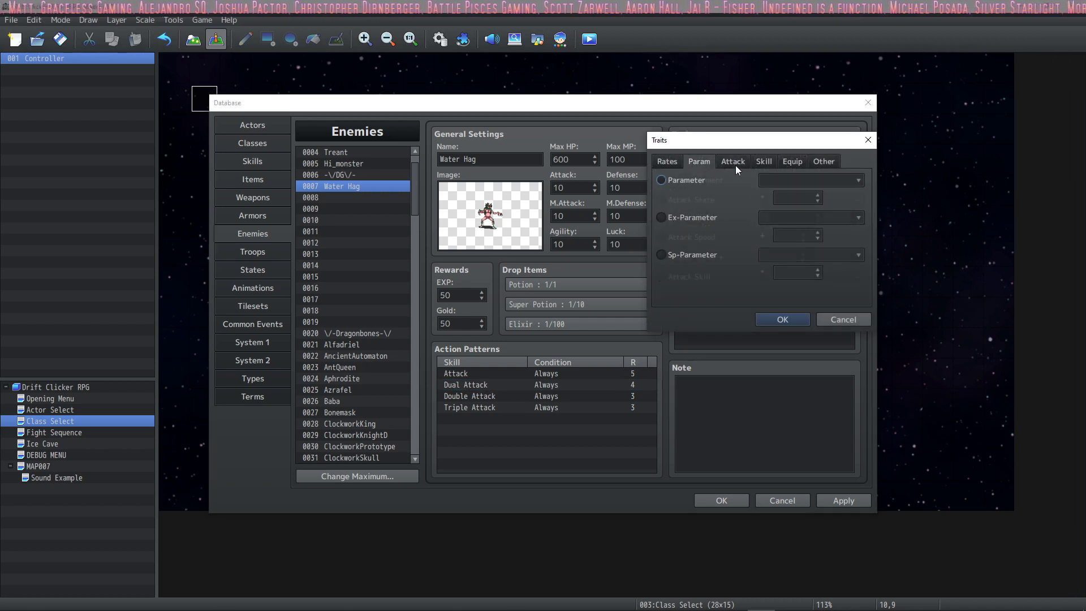
left_click(763, 163)
left_click(791, 163)
left_click(735, 163)
left_click(758, 165)
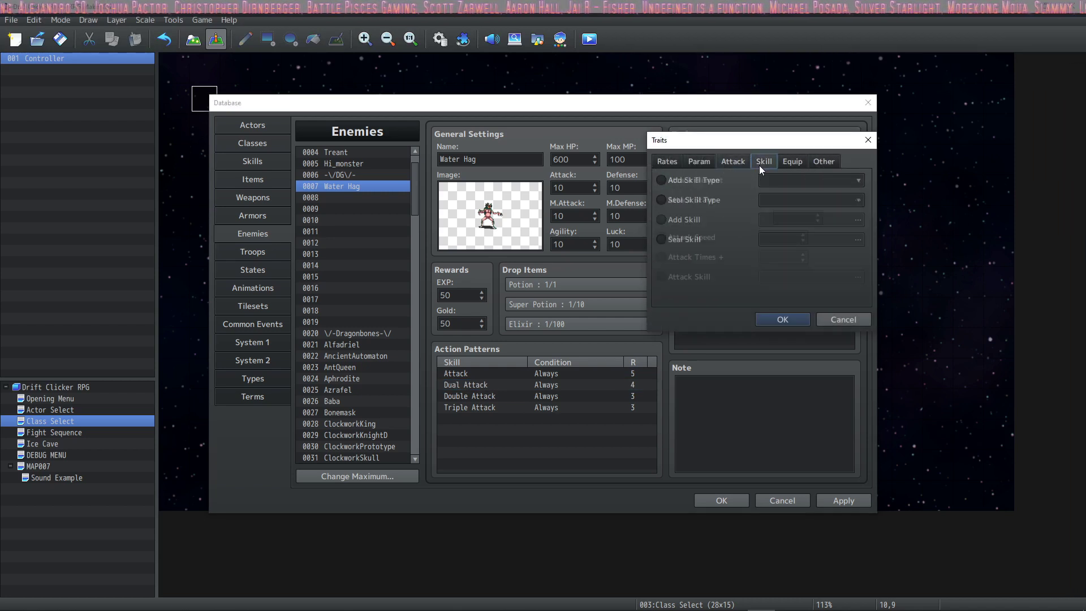
key("Escape")
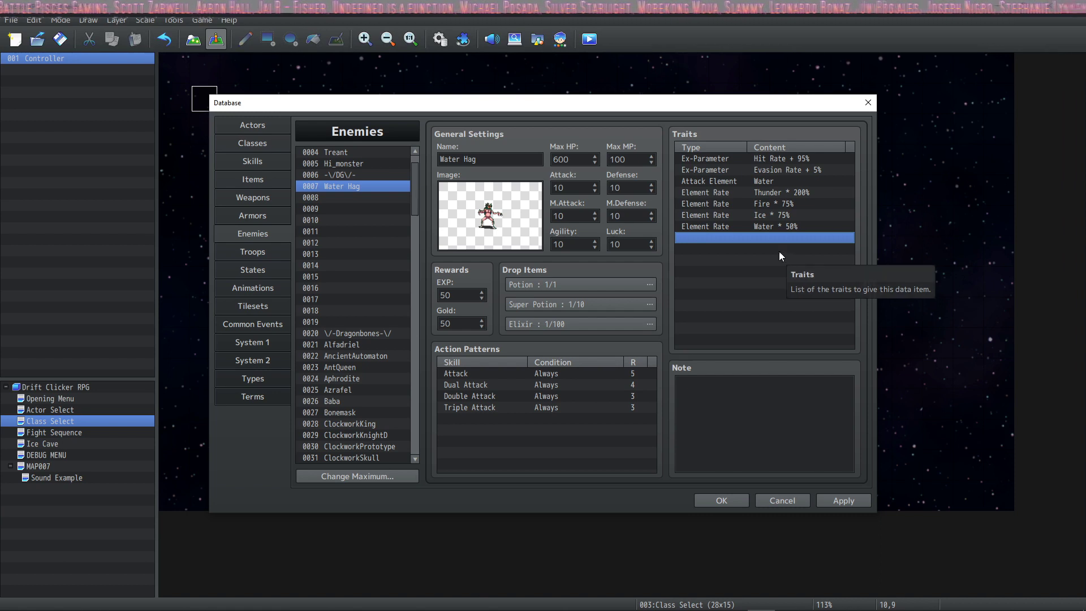
left_click(781, 160)
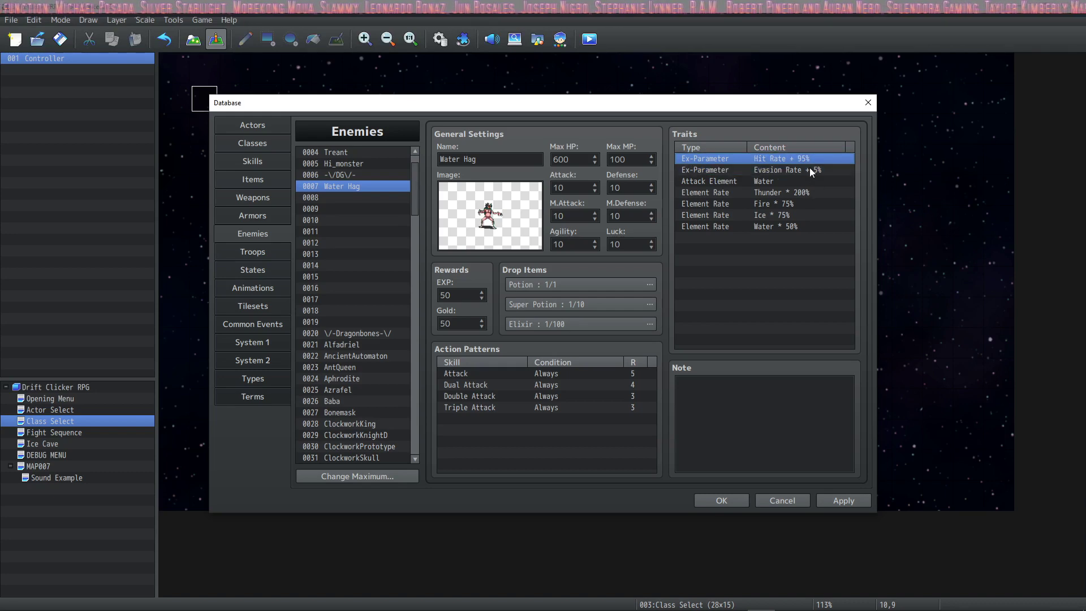
left_click(808, 171)
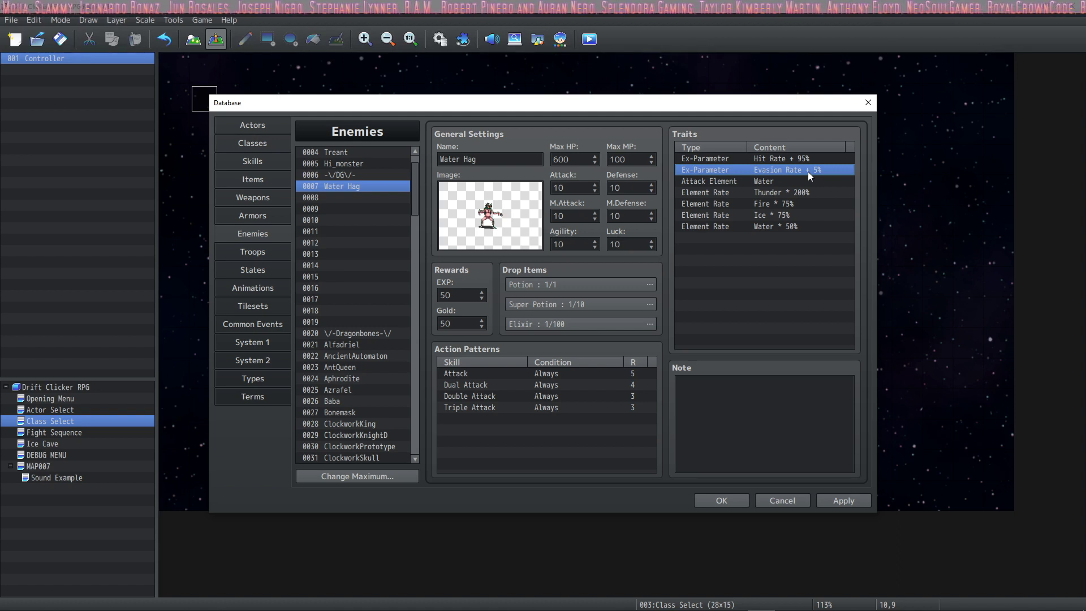
left_click(789, 182)
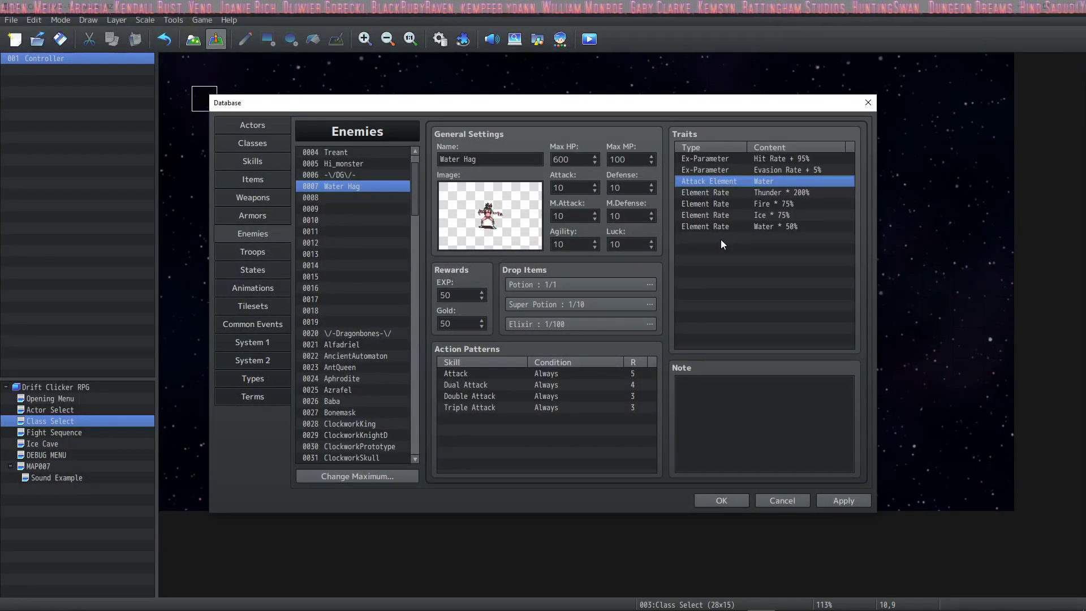
left_click(761, 226)
left_click(766, 194)
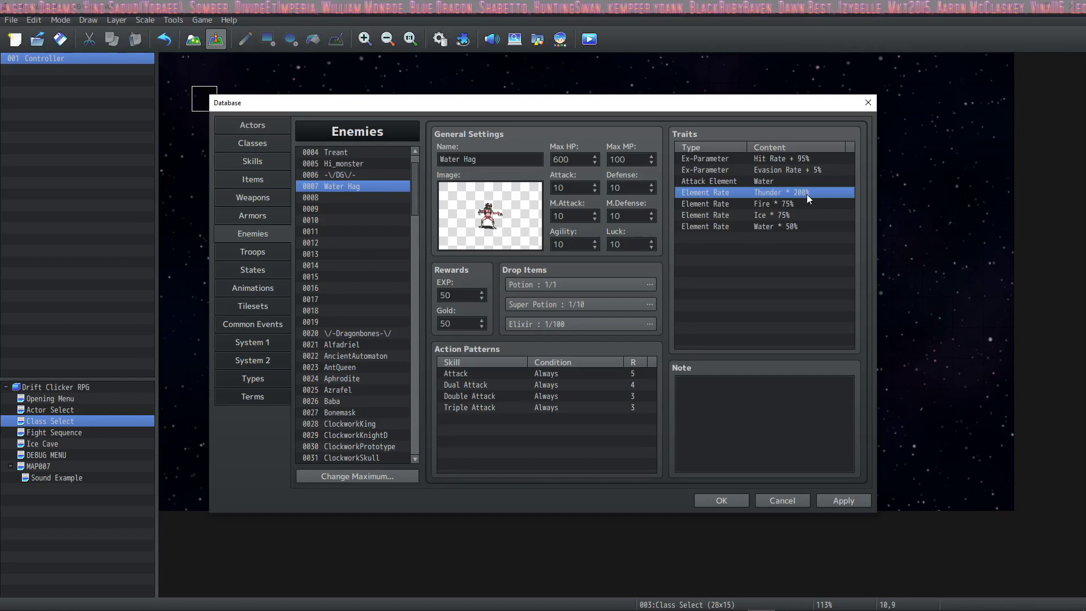
left_click(770, 204)
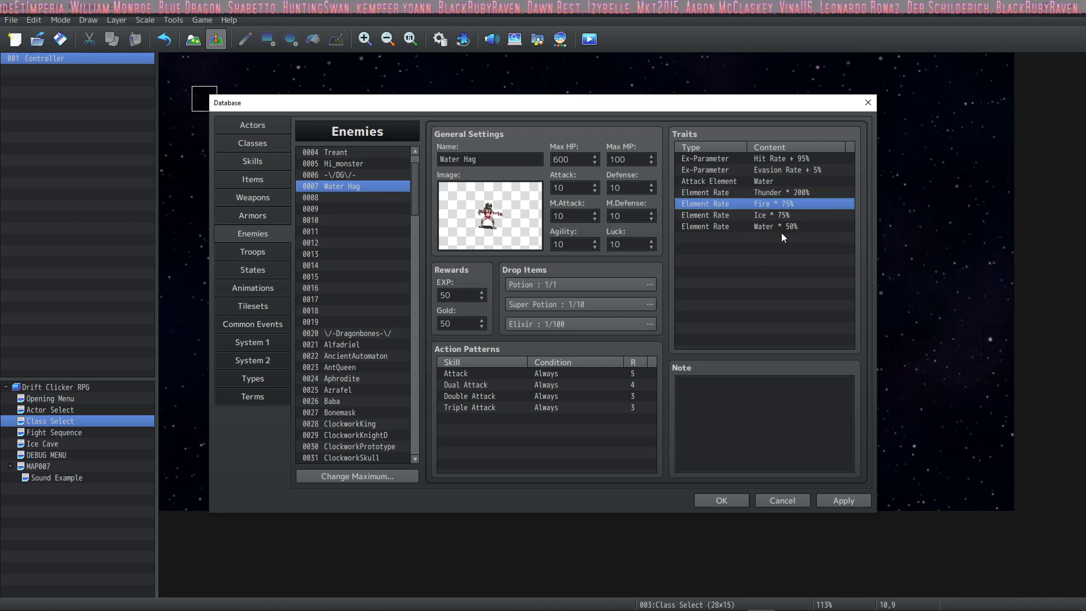
left_click(788, 227)
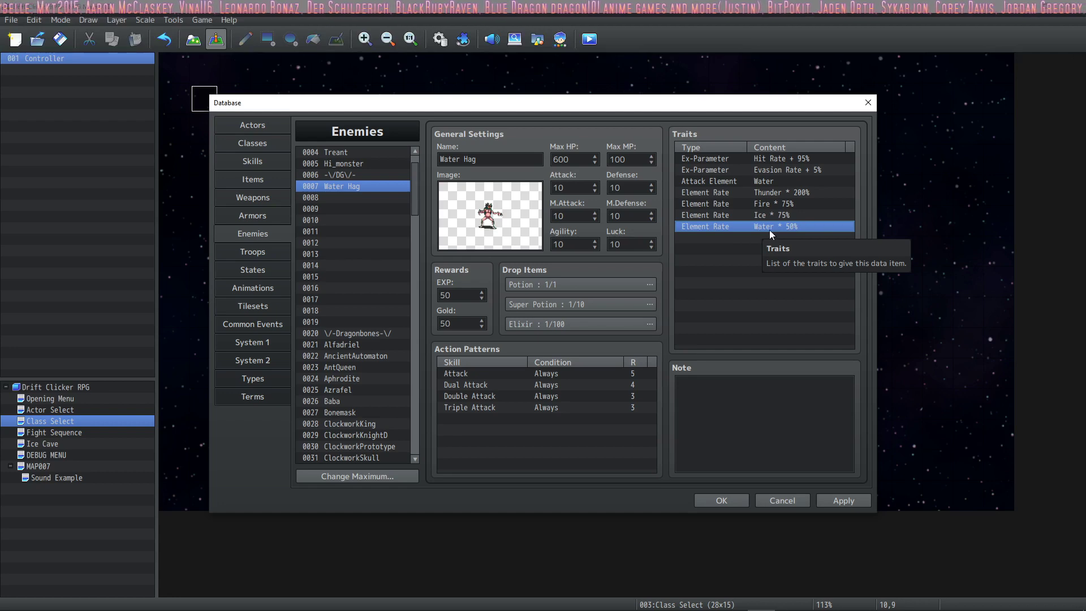
left_click(793, 186)
left_click(791, 195)
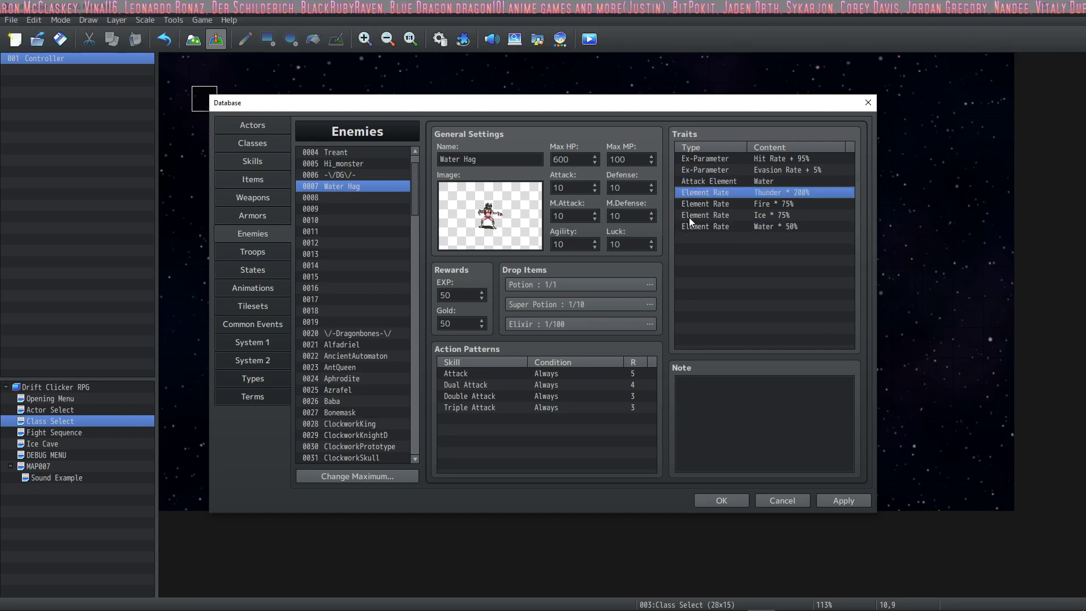
double_click(792, 194)
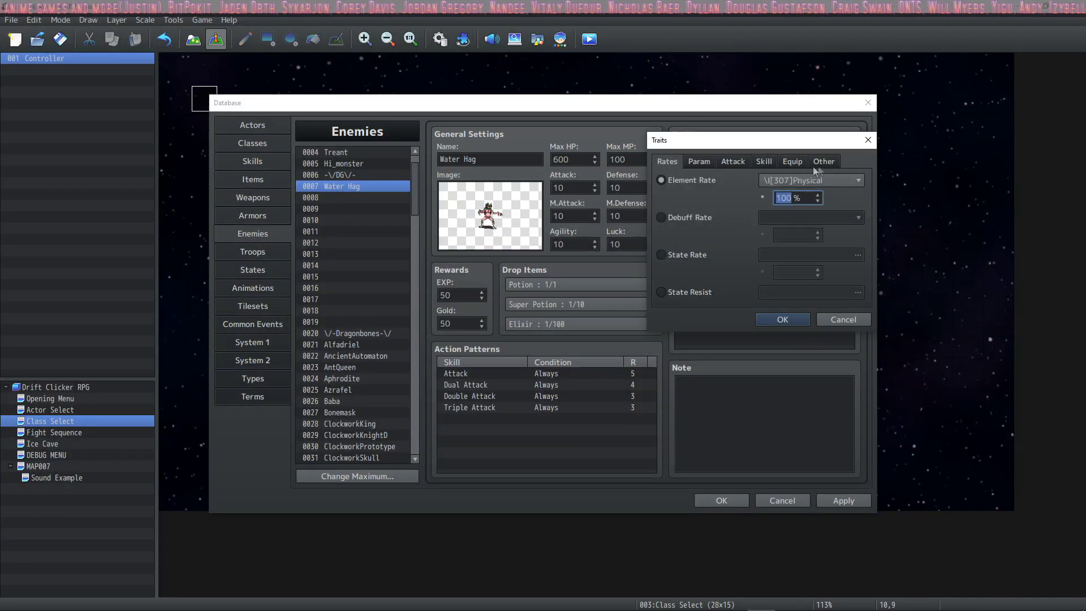
left_click(823, 162)
left_click(711, 222)
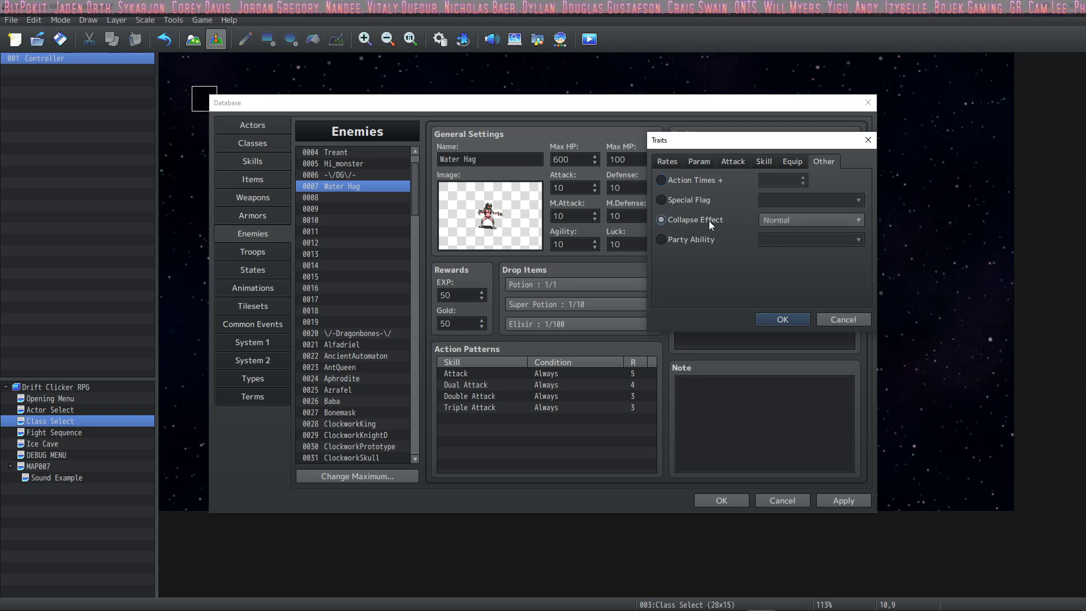
left_click(799, 221)
left_click(799, 244)
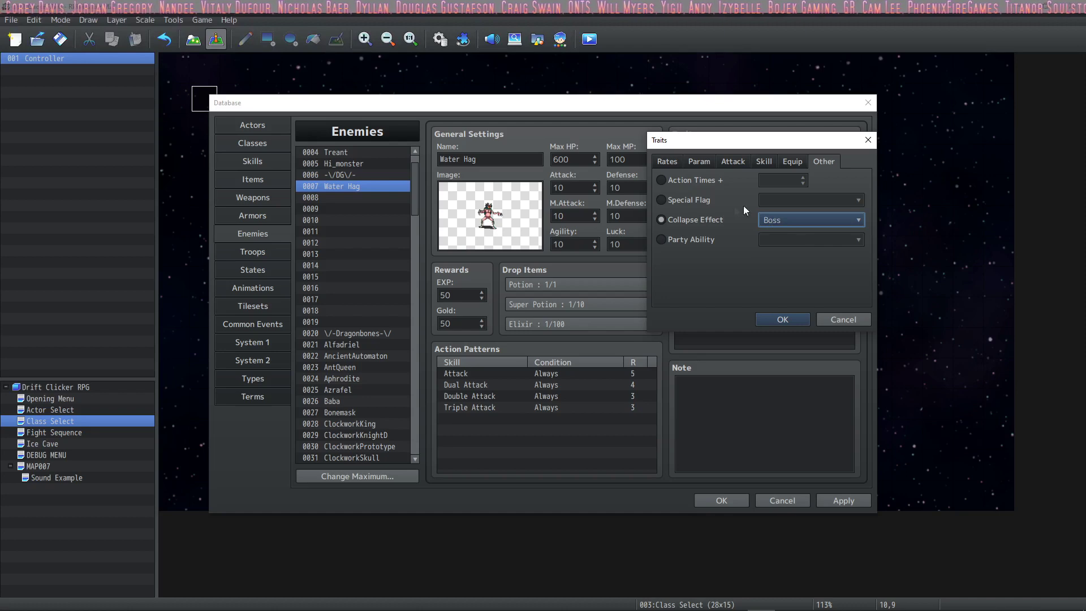
left_click(777, 320)
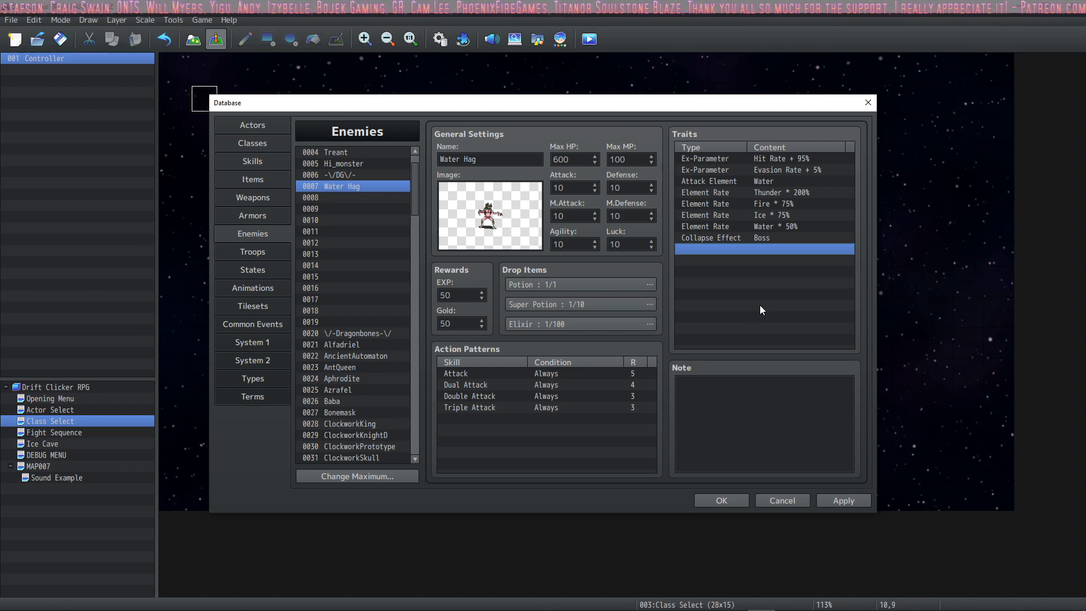
left_click(743, 241)
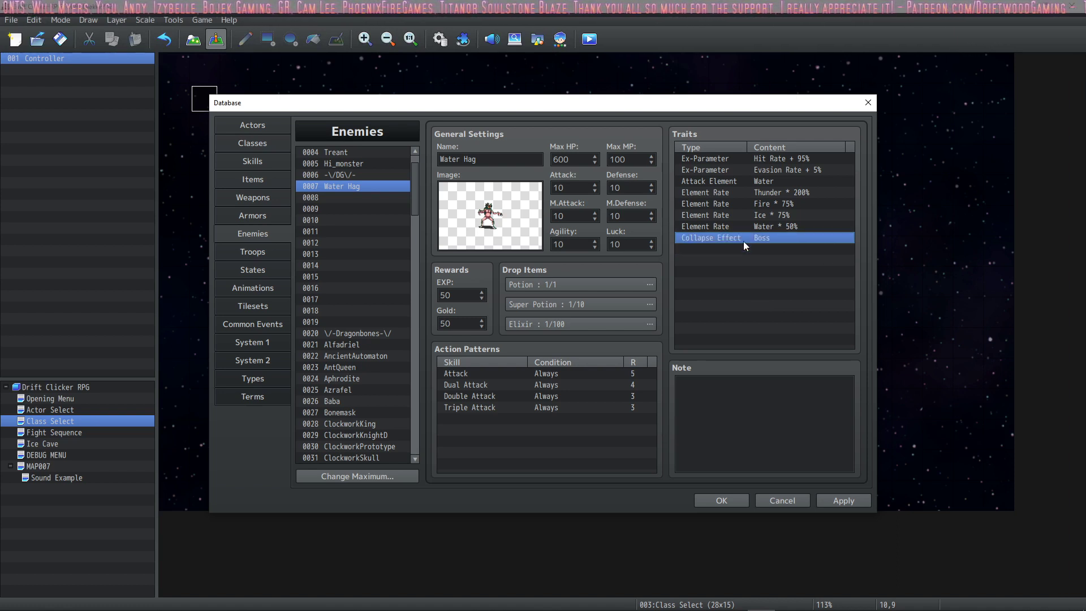
double_click(742, 241)
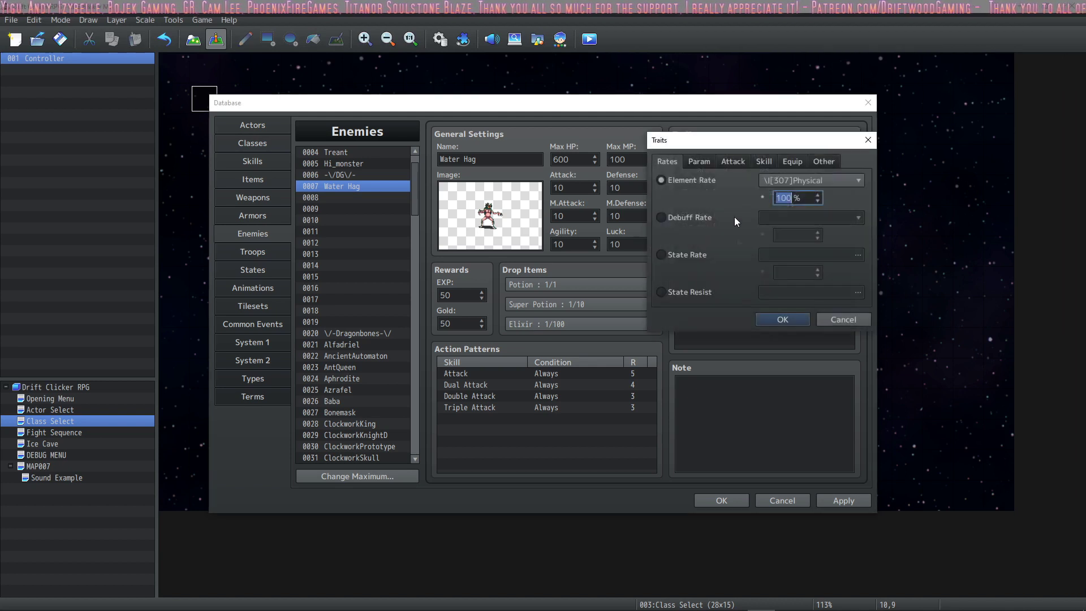
left_click(824, 162)
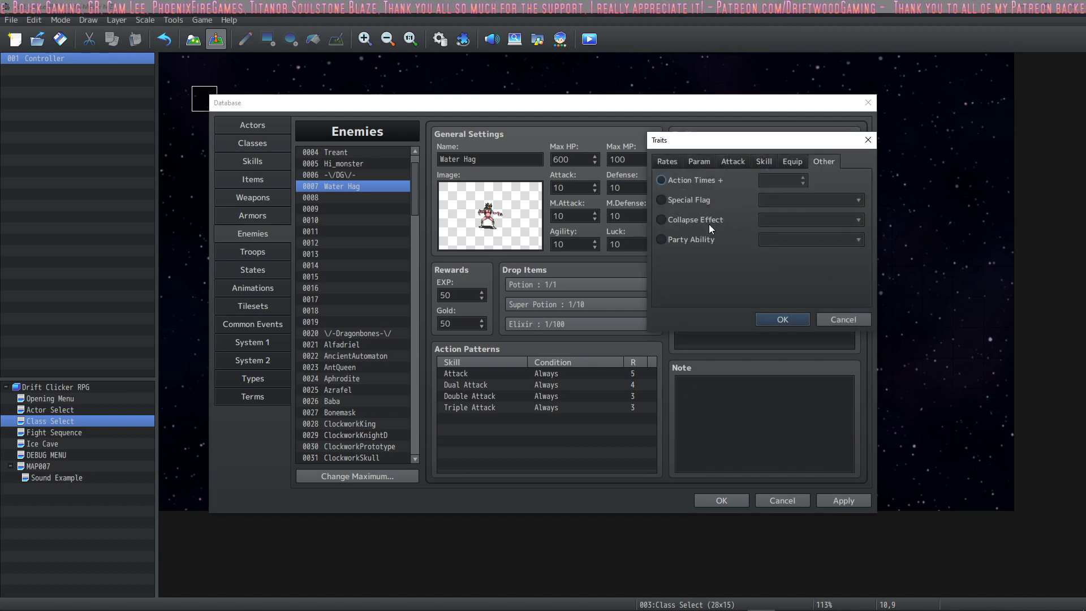
key("Escape")
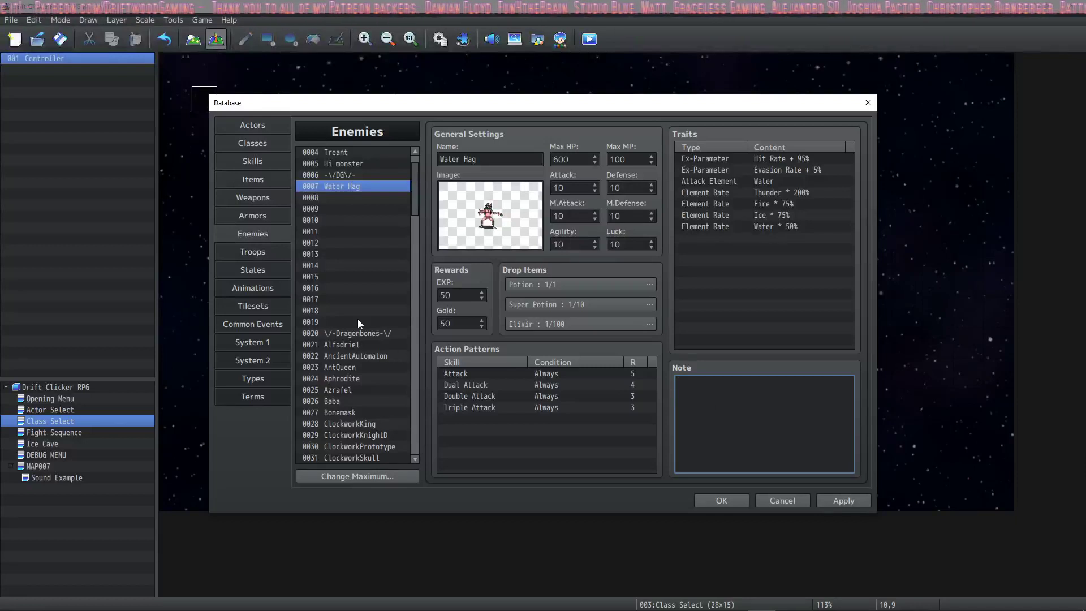
- Select enemy 0021 Alfadriel and read its DragonBone note, including Scalex -0.9 and Height 320
left_click(358, 344)
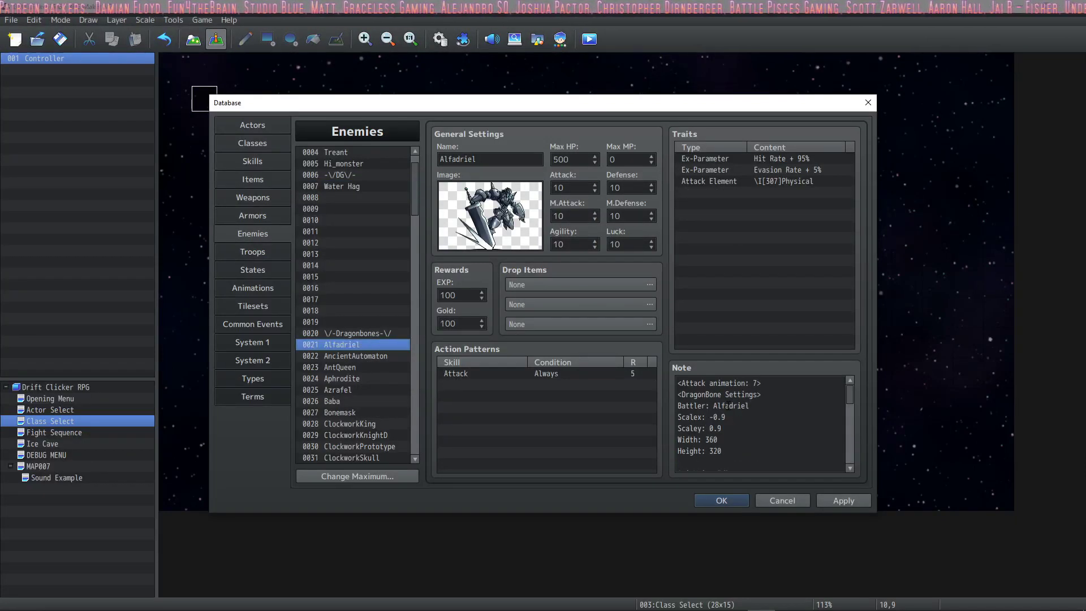
left_click(773, 392)
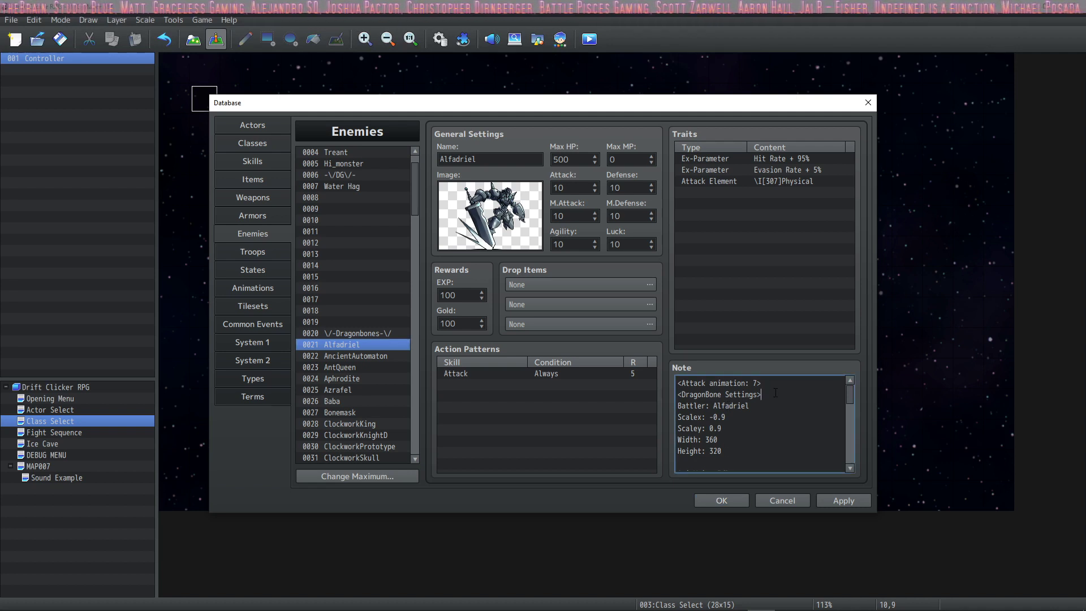
left_click_drag(770, 381, 701, 406)
left_click(789, 394)
left_click(748, 406)
left_click(759, 405)
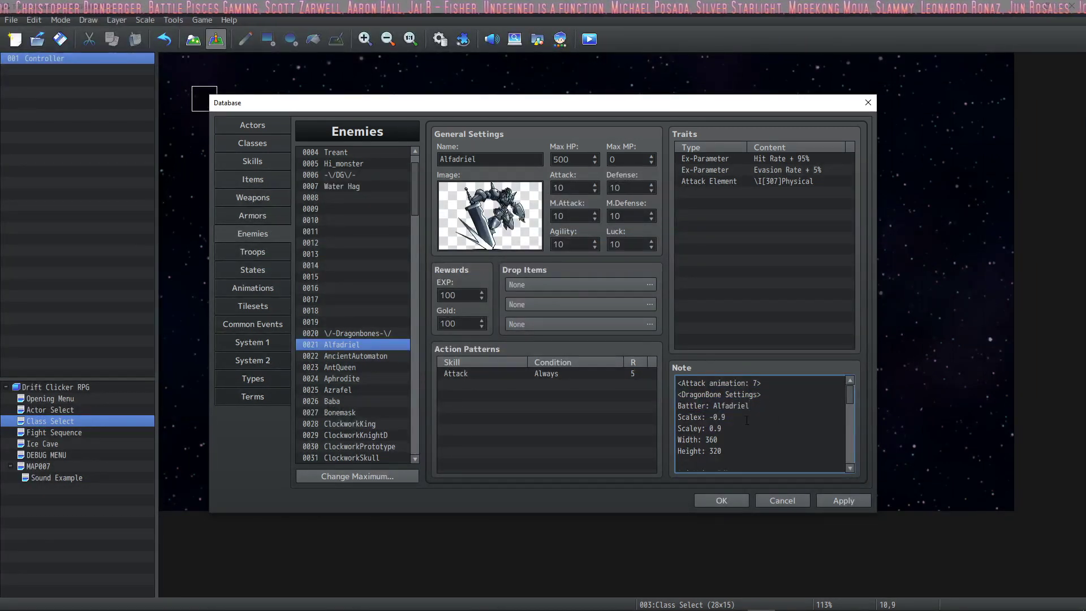
scroll(761, 442, "down", 9)
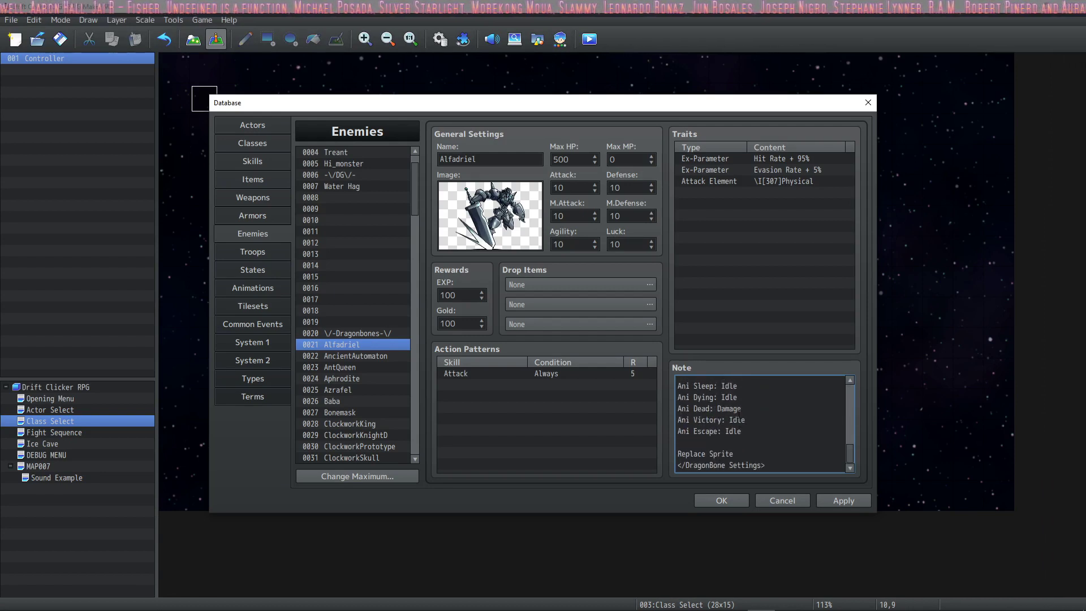
scroll(765, 448, "up", 9)
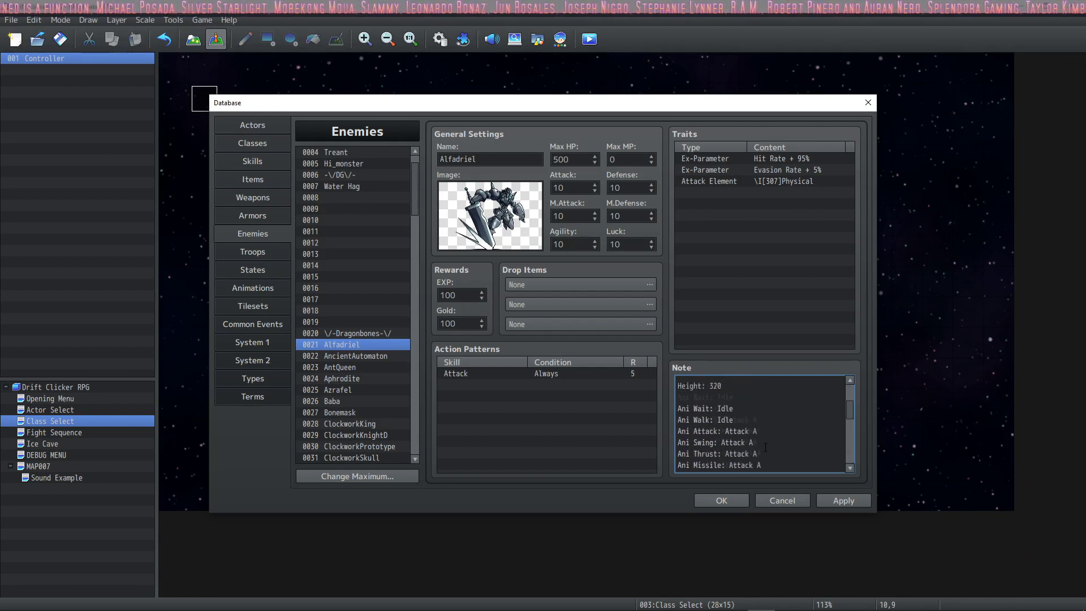
scroll(765, 419, "down", 6)
scroll(765, 419, "up", 6)
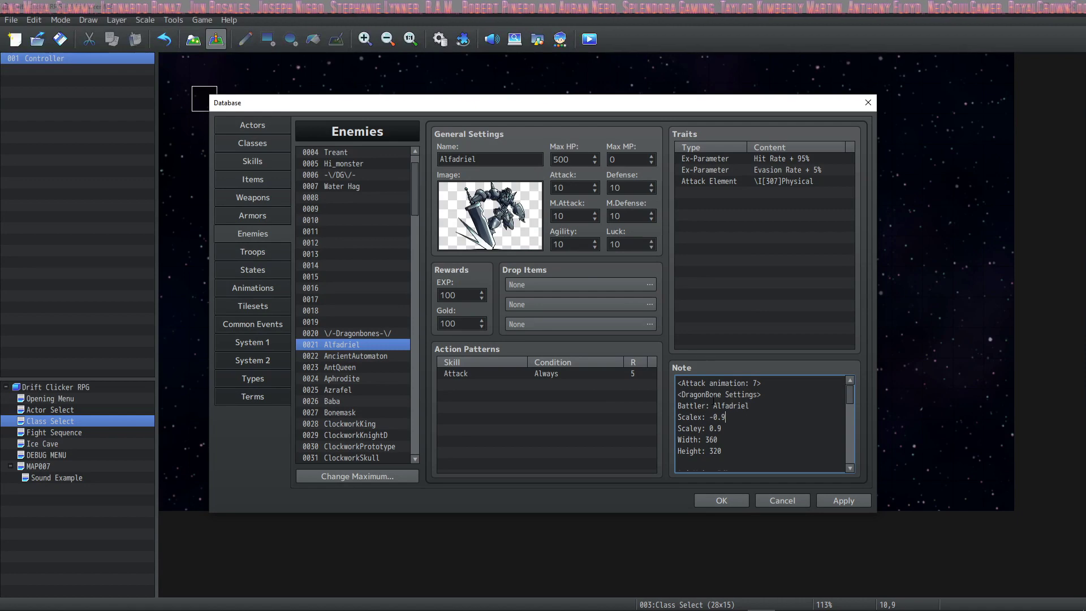
key("ctrl+s")
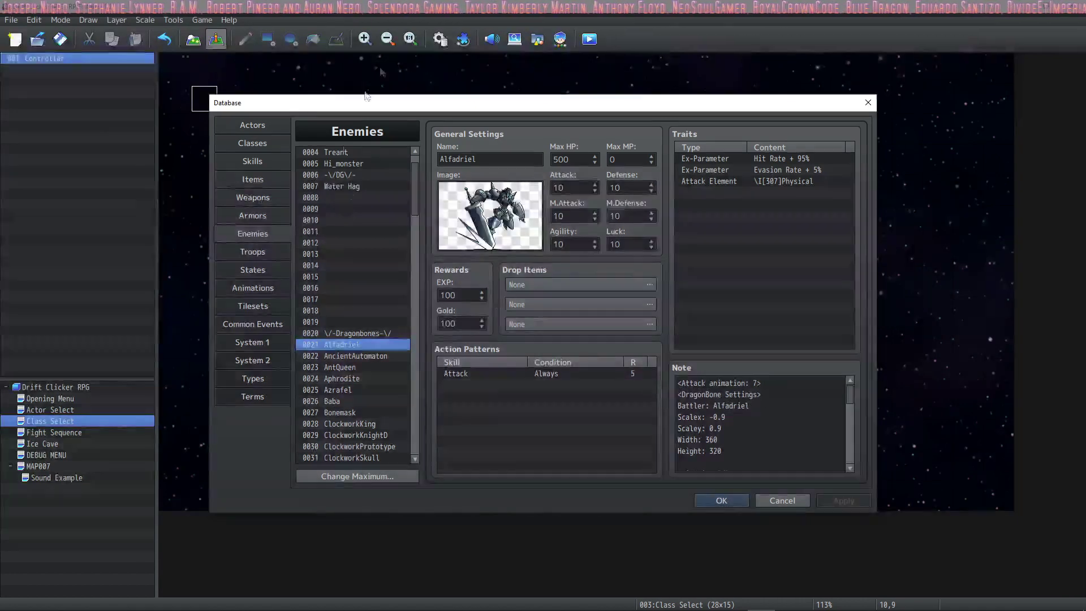
- Set the Water Hag's Max MP to 100, keeping Max HP at 600
left_click(351, 186)
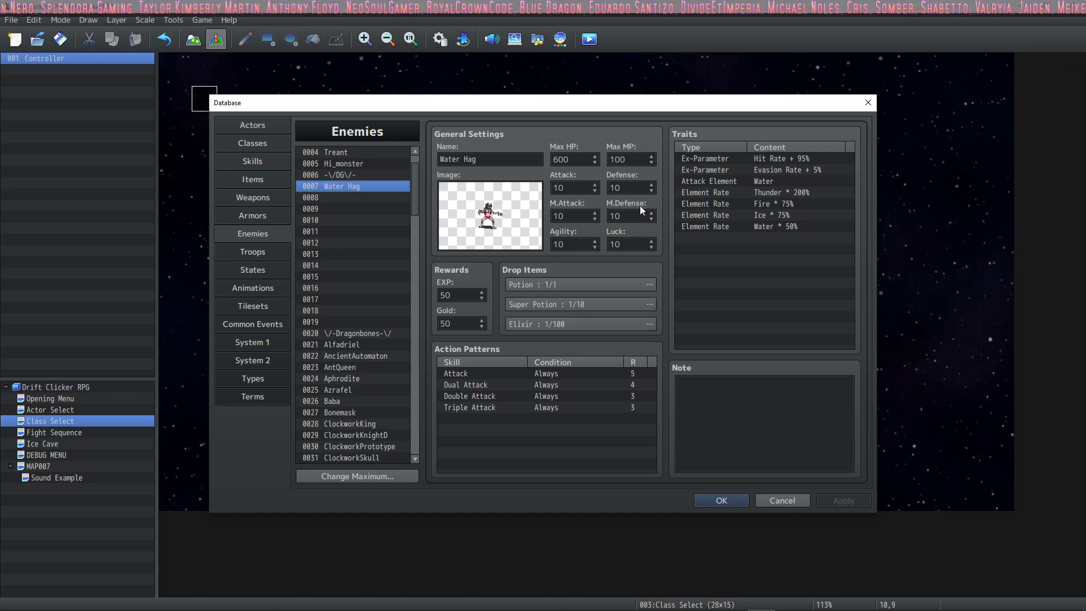
double_click(568, 159)
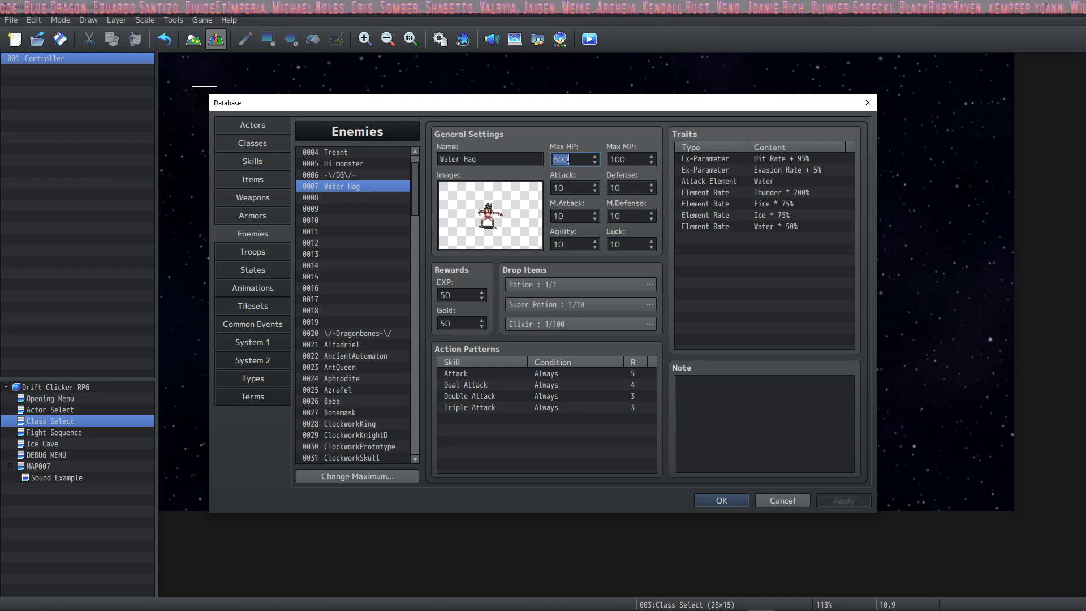
double_click(625, 159)
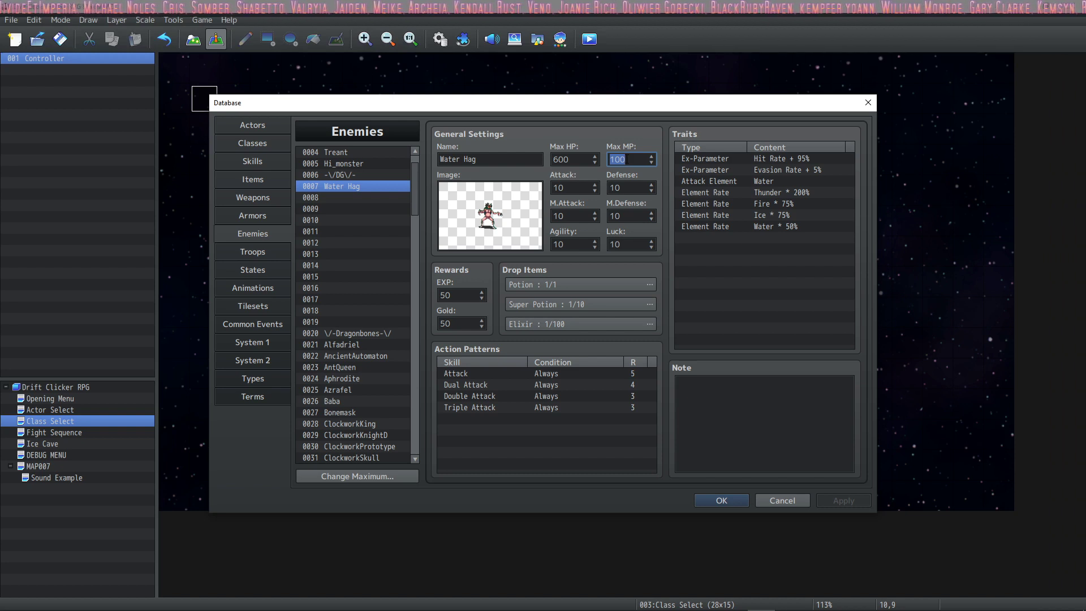
- Check the Attack, Defense, M.Attack, M.Defense and Agility values, leaving them at 10
left_click(439, 408)
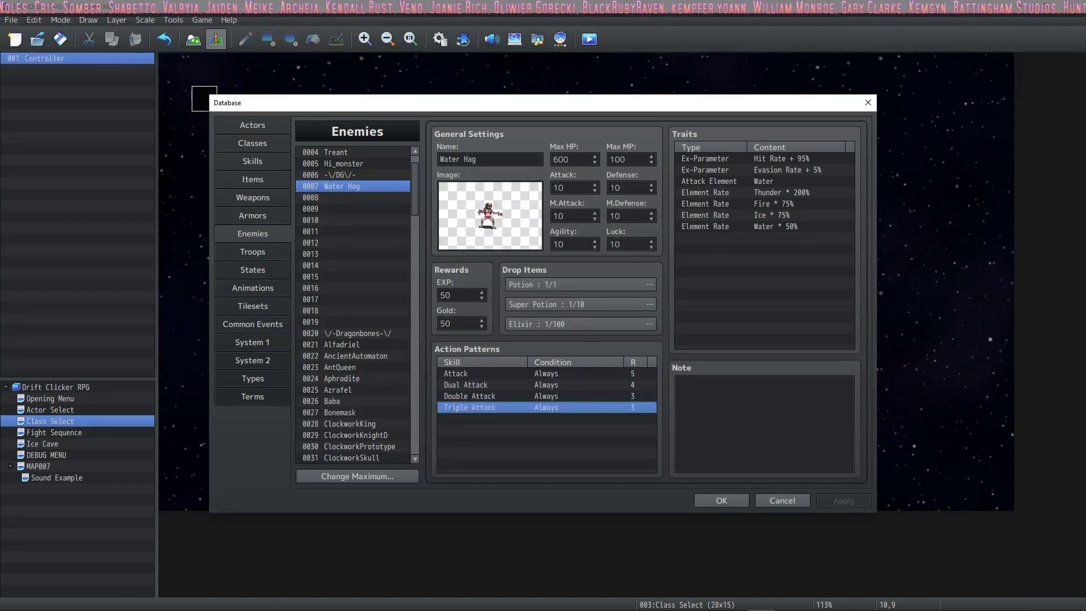
double_click(590, 188)
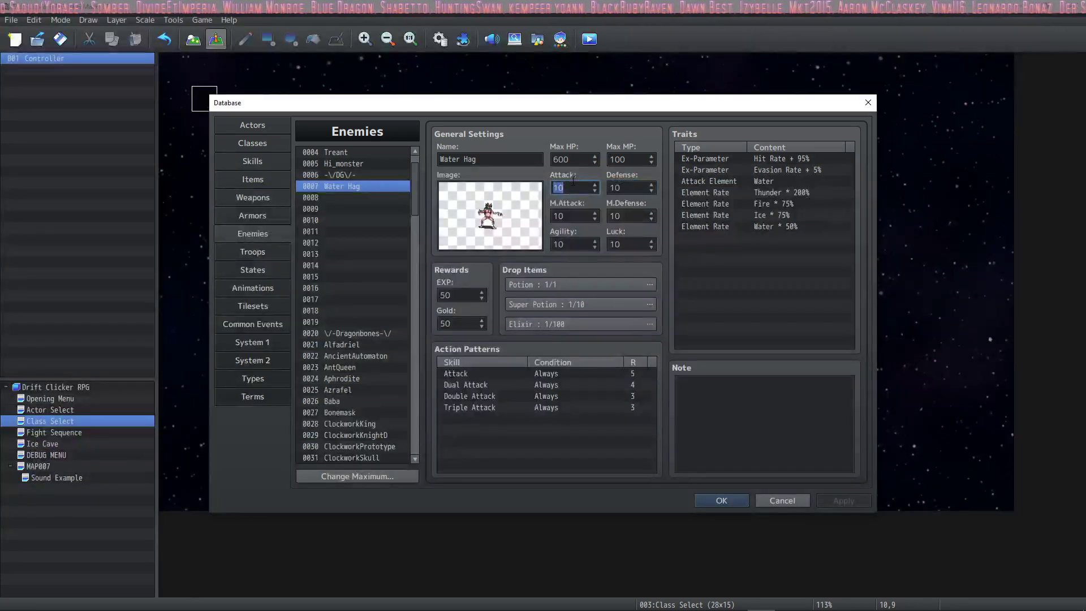
left_click(630, 192)
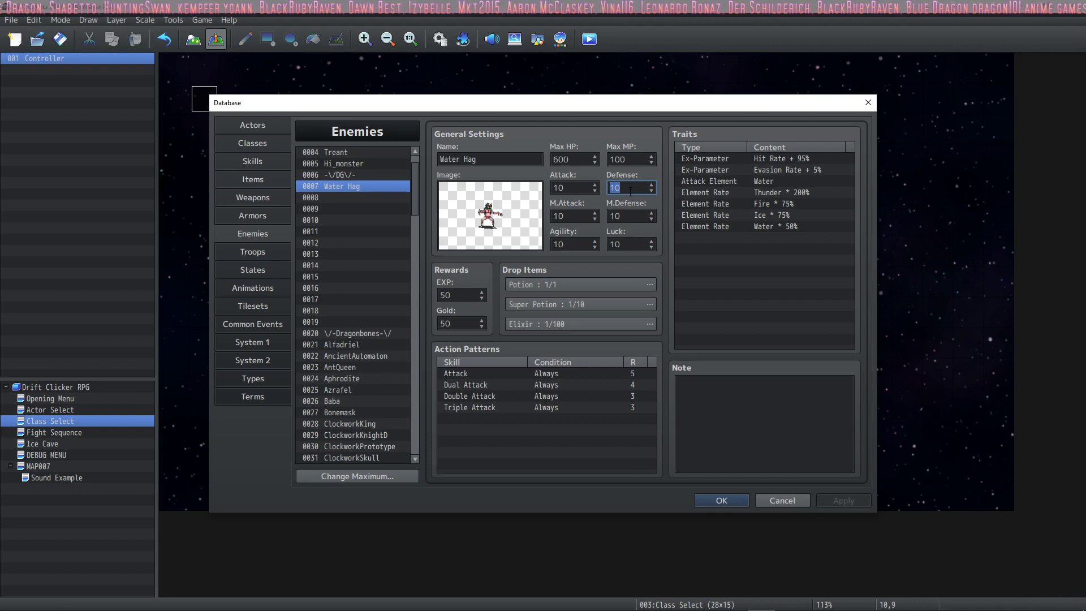
left_click(630, 192)
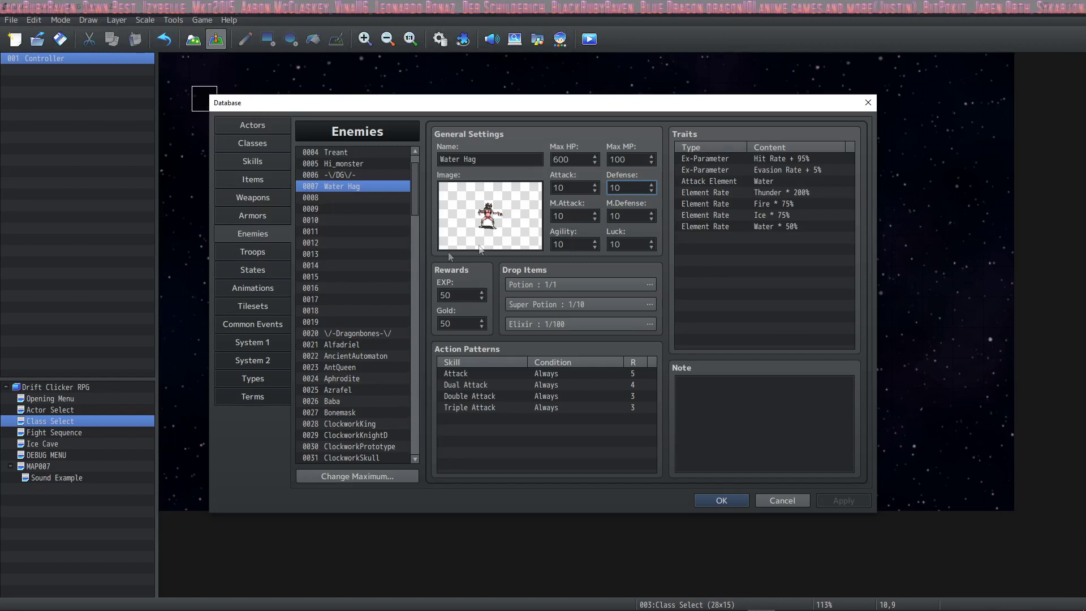
double_click(590, 214)
left_click(577, 217)
double_click(634, 218)
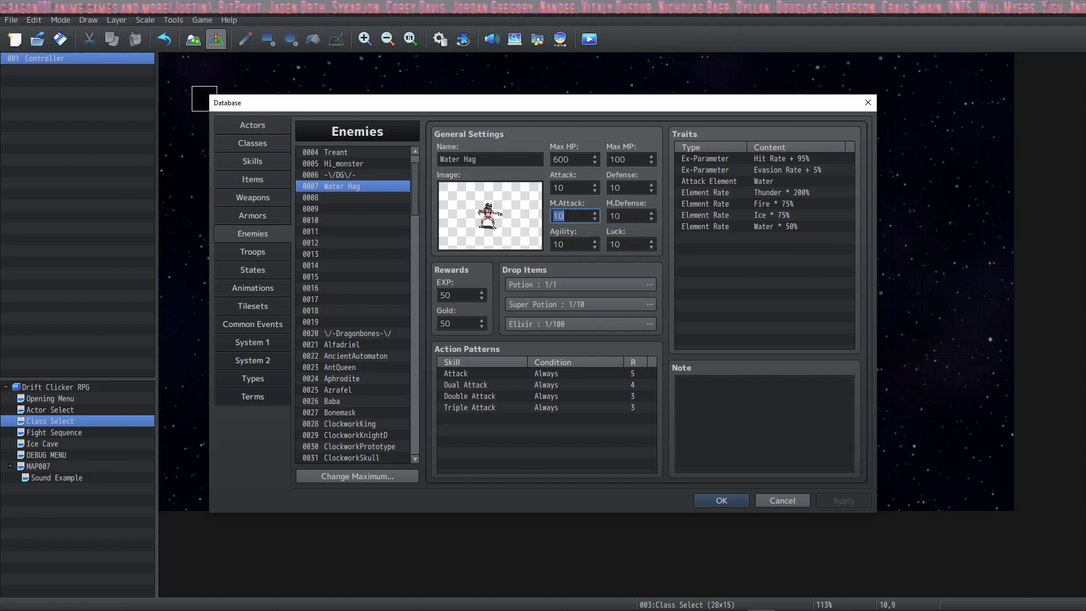
double_click(575, 244)
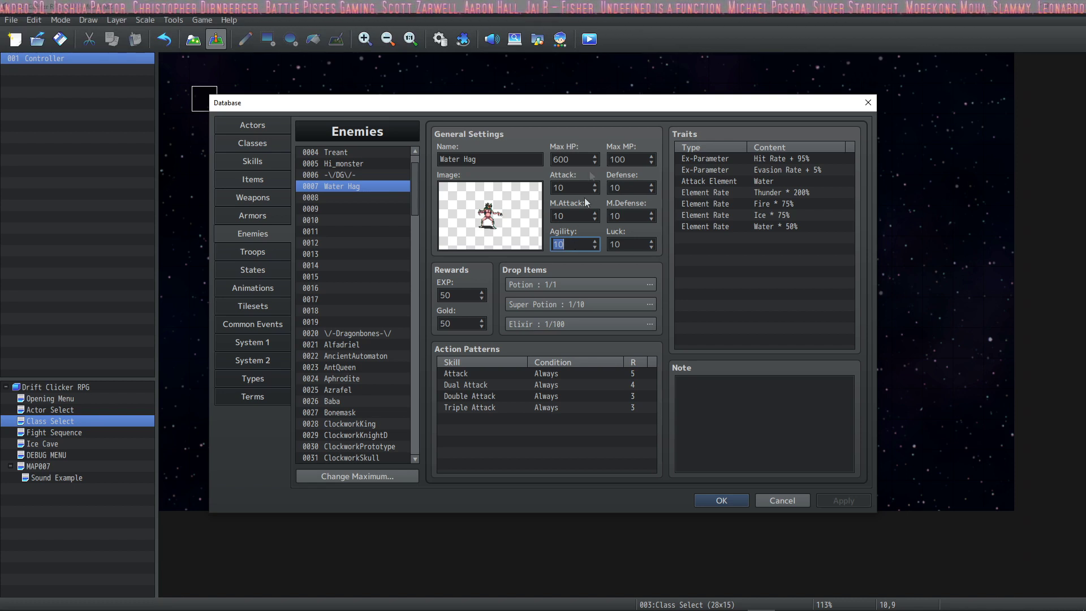
- Leave Defense, M.Attack, Agility and Luck at 10, then move to the Troops page
left_click(565, 189)
key("Tab")
left_click(562, 217)
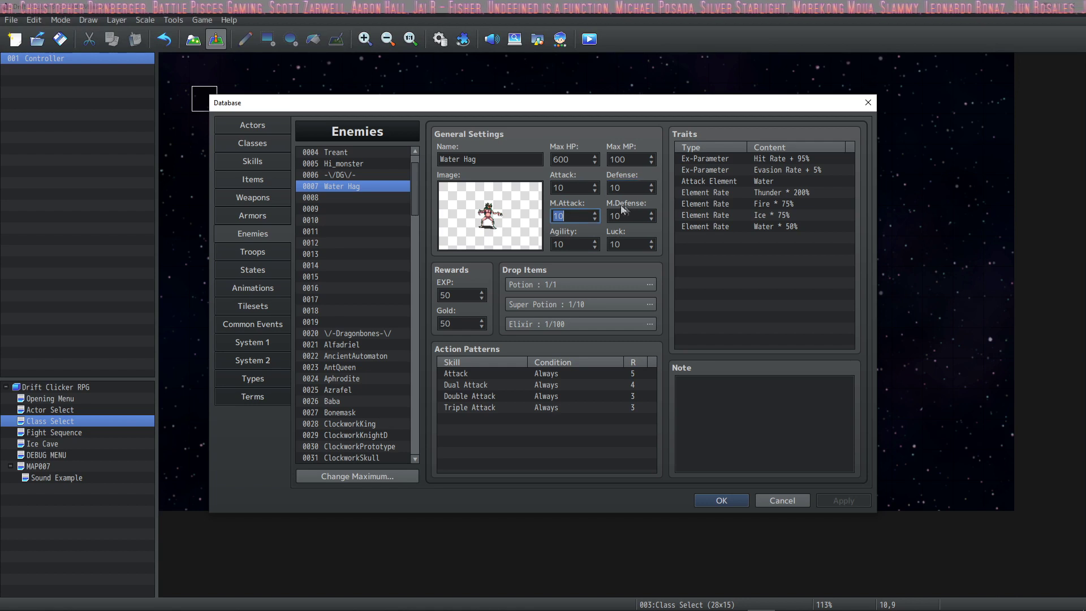
left_click(559, 244)
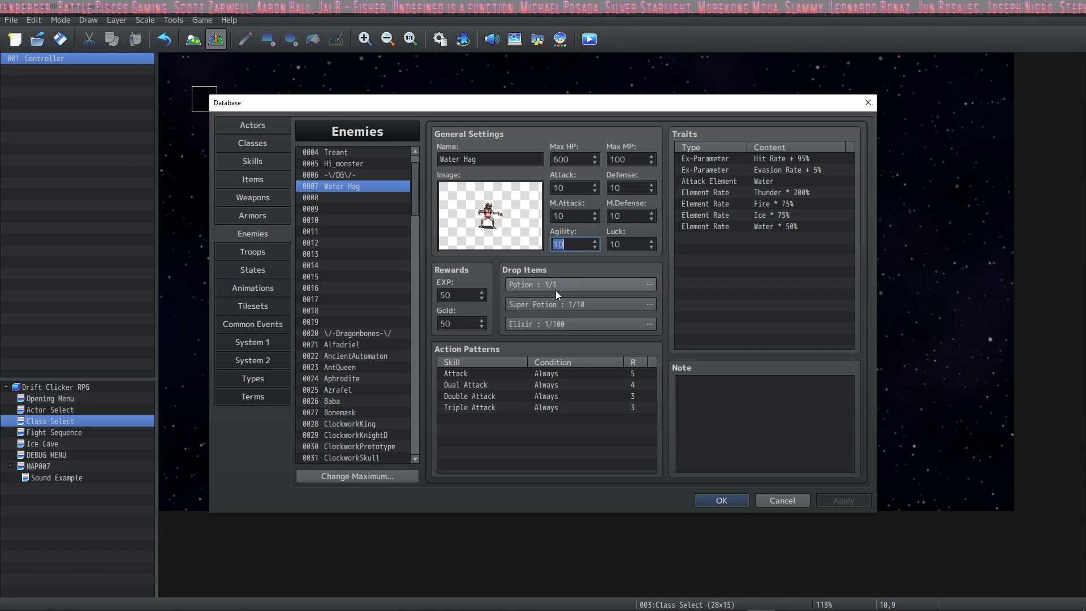
left_click(633, 242)
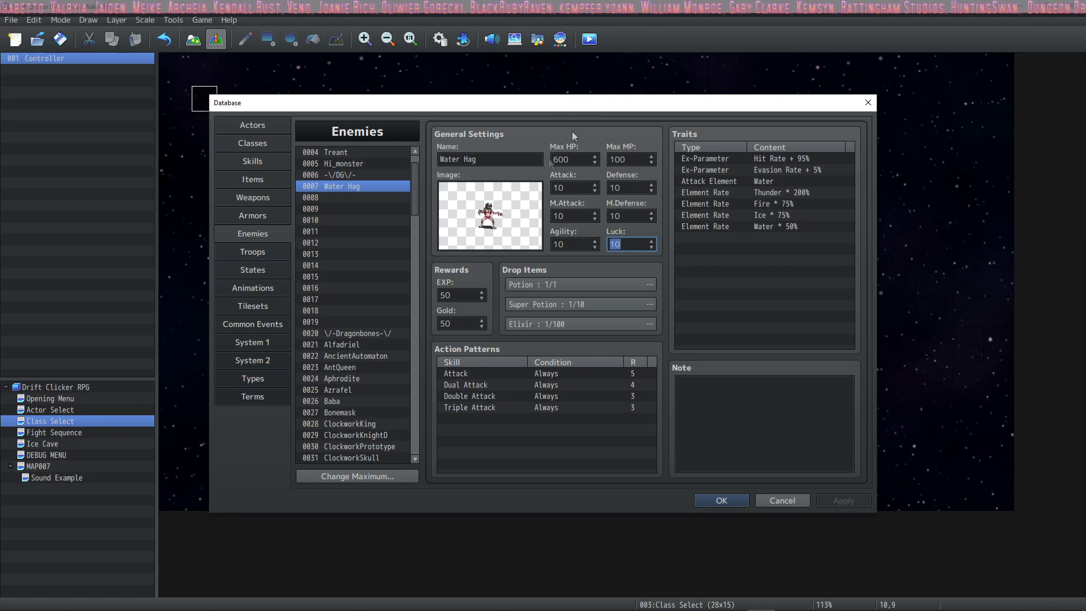
left_click(254, 252)
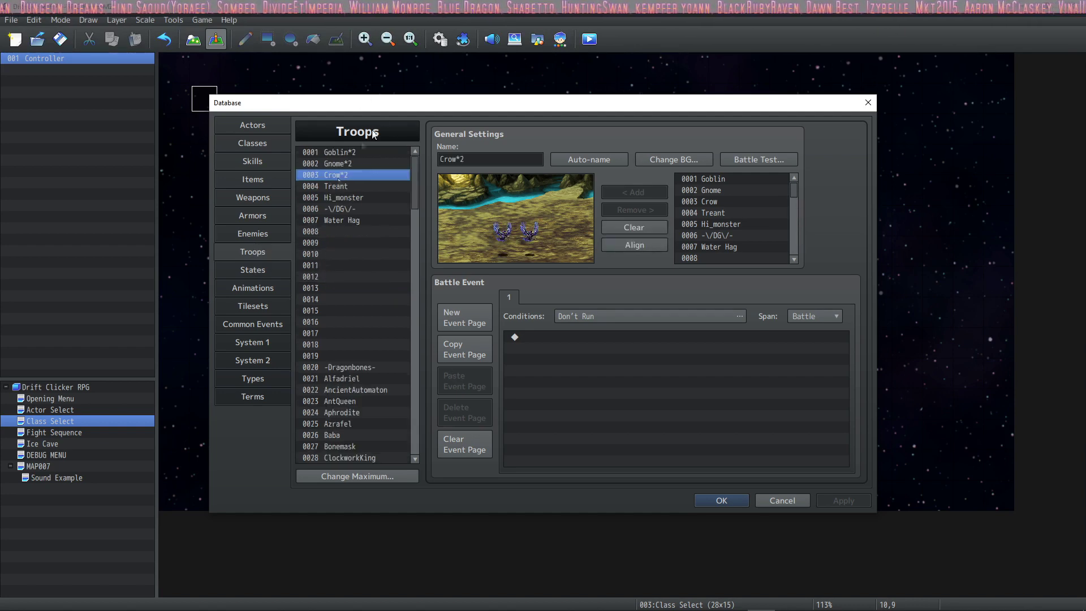
- Select empty troop slot 0008, leaving its name blank
left_click(337, 233)
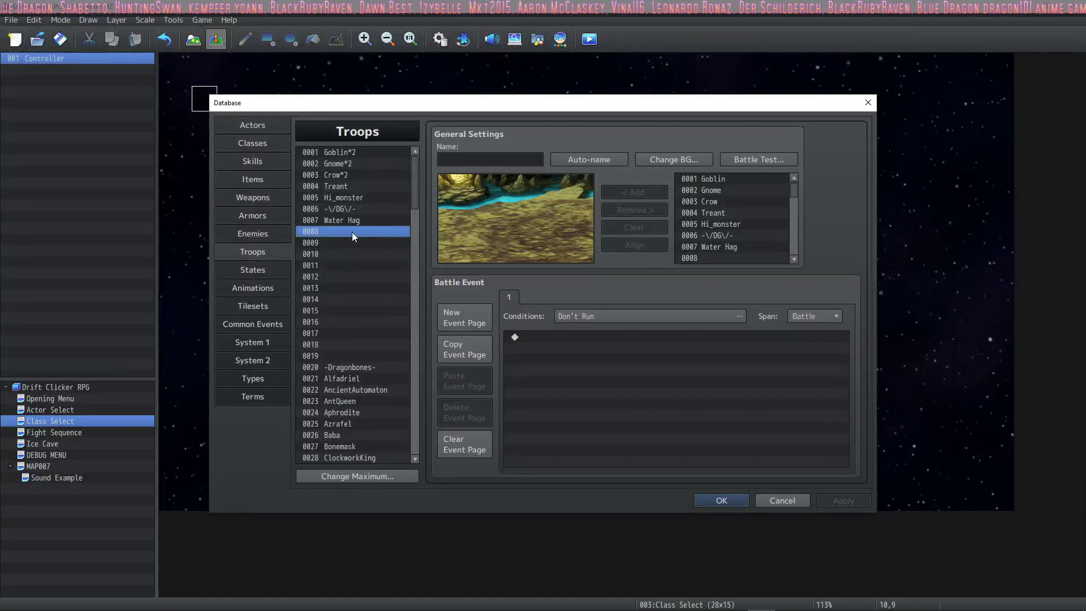
left_click(474, 159)
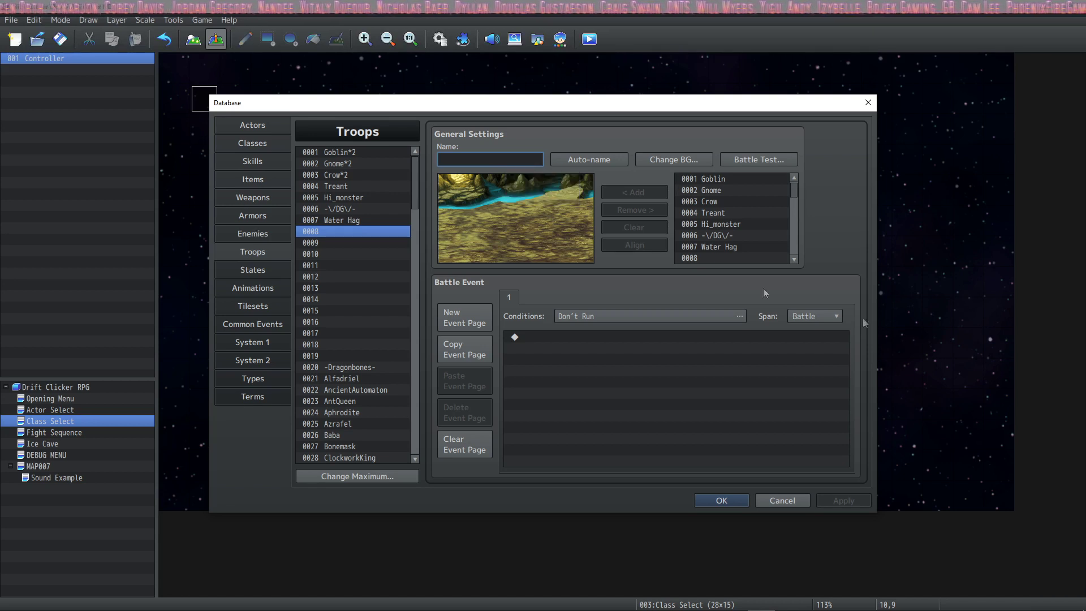
left_click(328, 234)
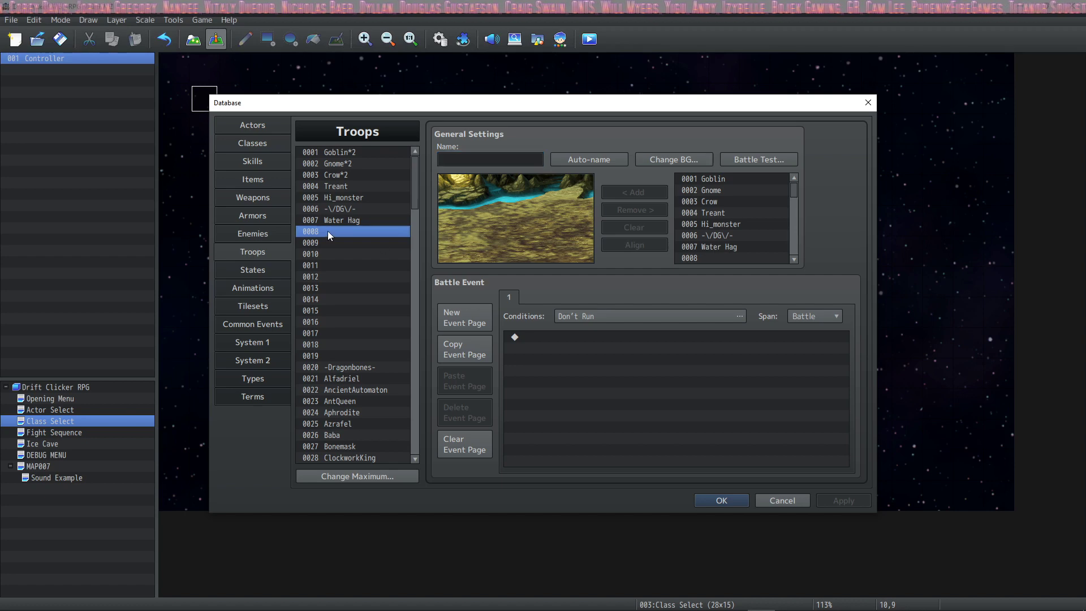
- Add one Water Hag to troop 0008, place it lower on the battlefield, and auto-name it
left_click(717, 246)
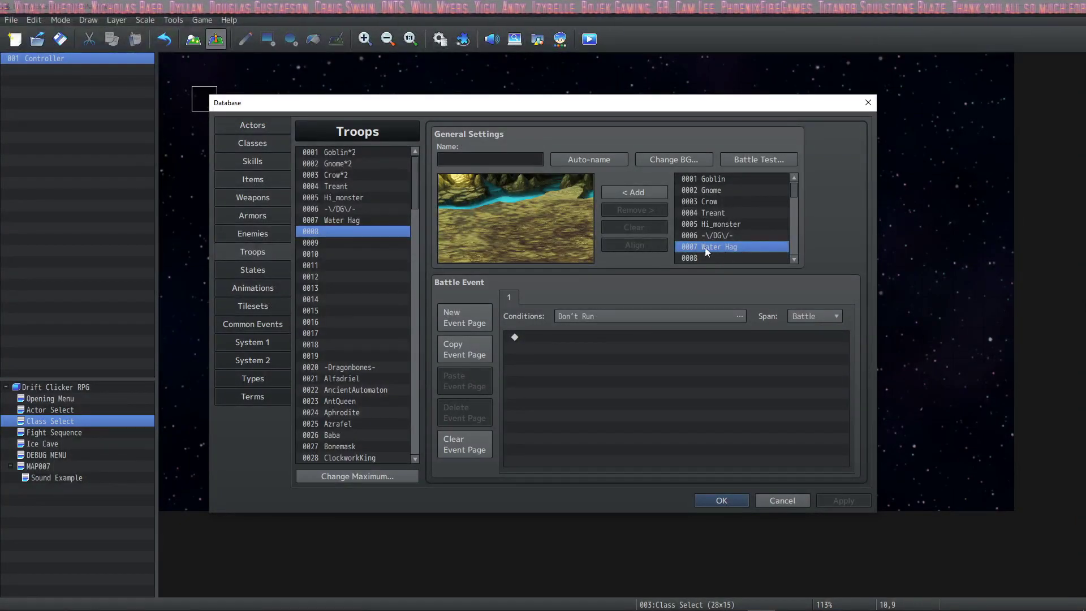
left_click(639, 195)
left_click_drag(512, 215, 494, 230)
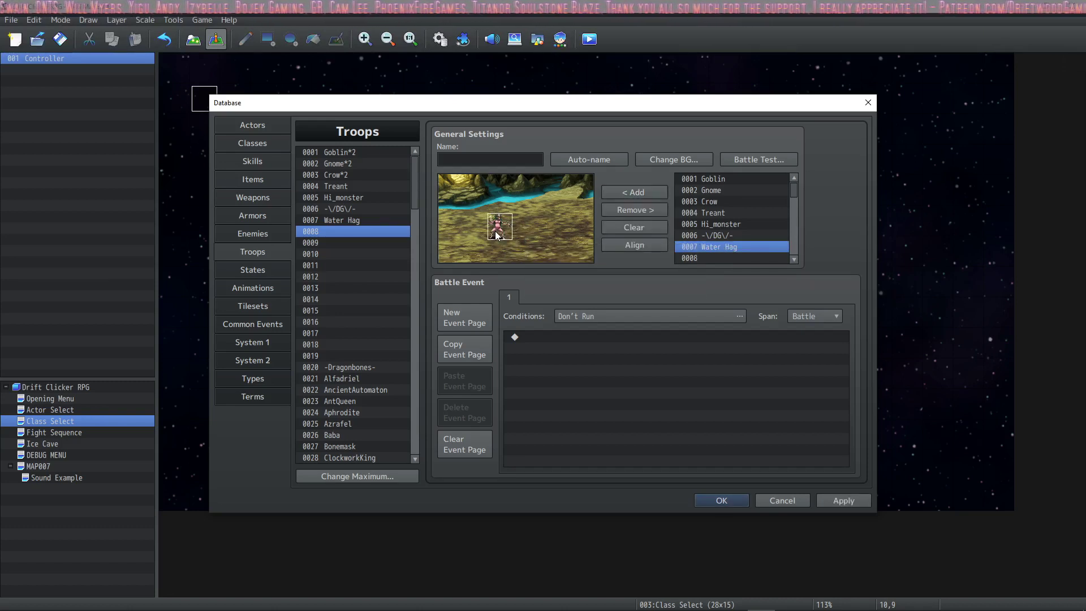
left_click(680, 162)
left_click(752, 426)
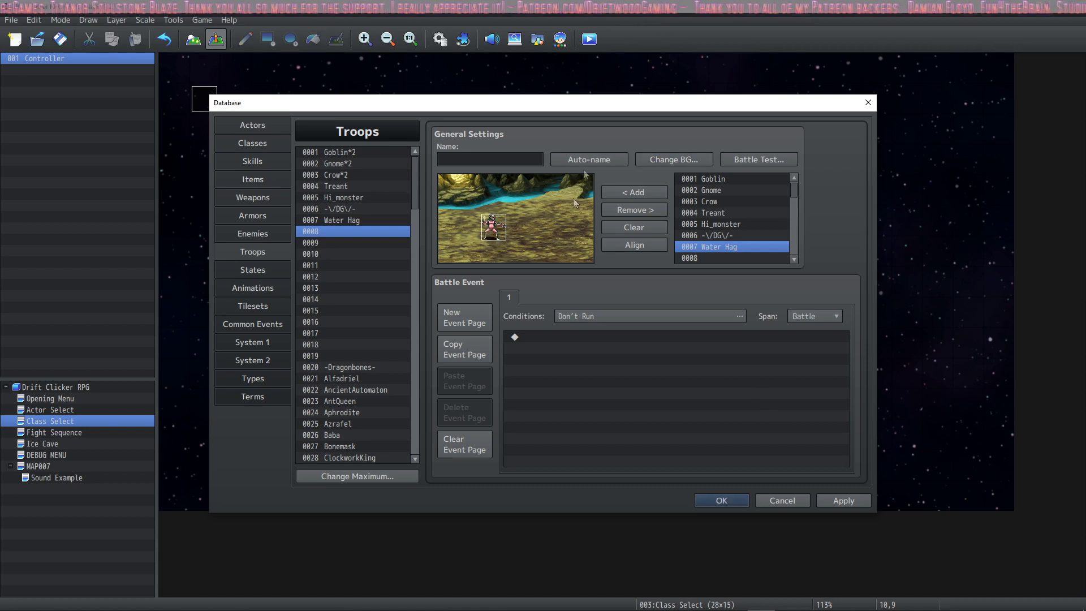
mouse_move(494, 224)
left_mouse_down()
mouse_move(475, 240)
mouse_move(504, 257)
mouse_move(487, 252)
mouse_move(482, 234)
mouse_move(567, 229)
mouse_move(499, 203)
mouse_move(567, 220)
mouse_move(449, 245)
mouse_move(504, 229)
mouse_move(518, 231)
mouse_move(513, 255)
mouse_move(531, 218)
mouse_move(526, 201)
mouse_move(487, 236)
left_mouse_up()
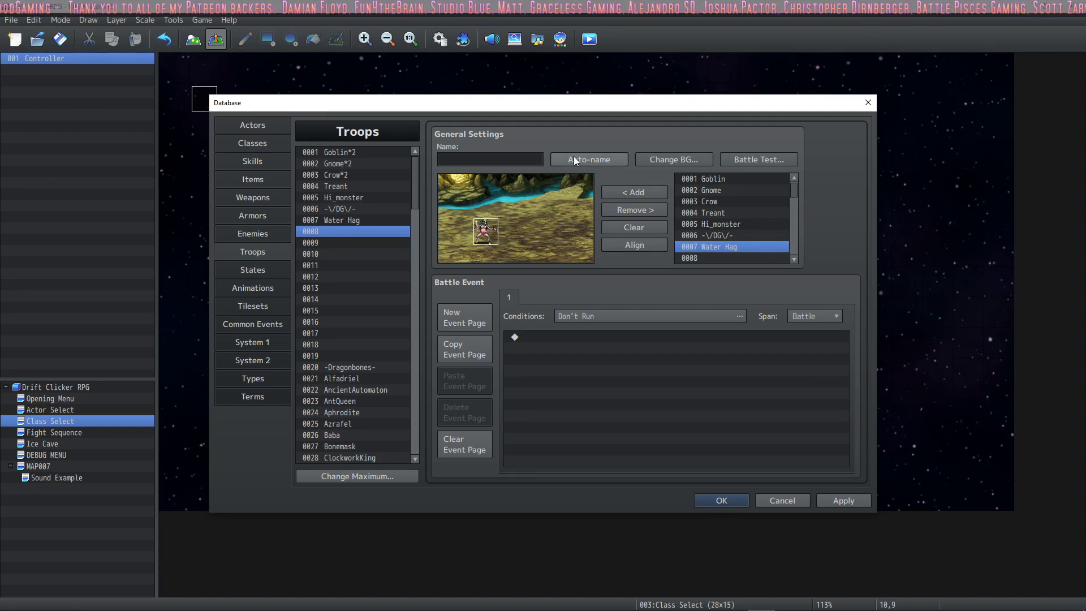
left_click(590, 160)
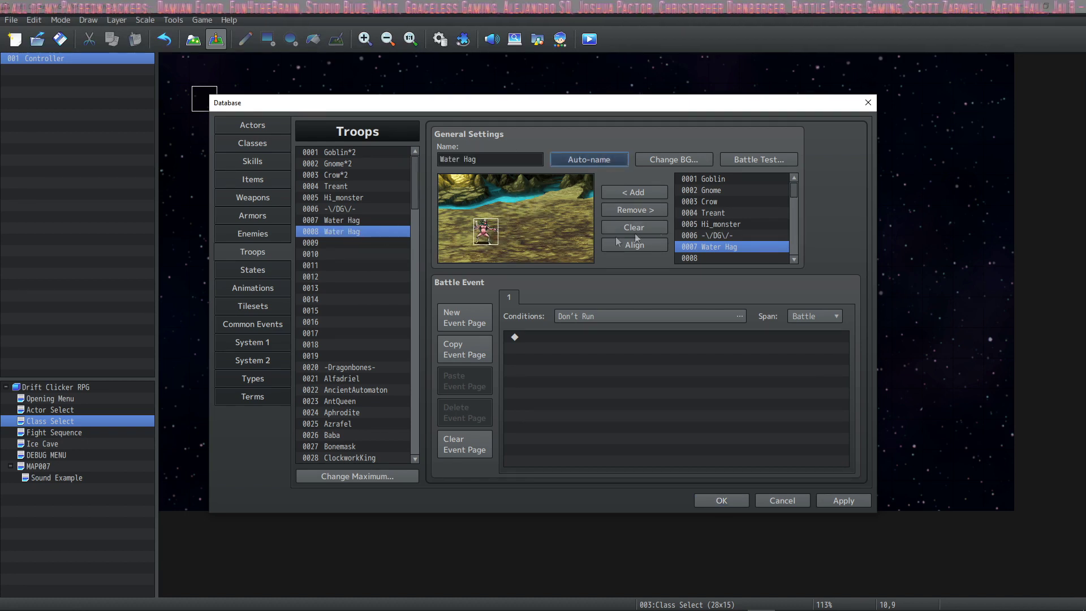
- Try adding more Water Hags and a Crow to troop 0008, then clear it empty
left_click(635, 192)
left_click(633, 192)
left_click_drag(520, 257, 465, 223)
left_click(586, 162)
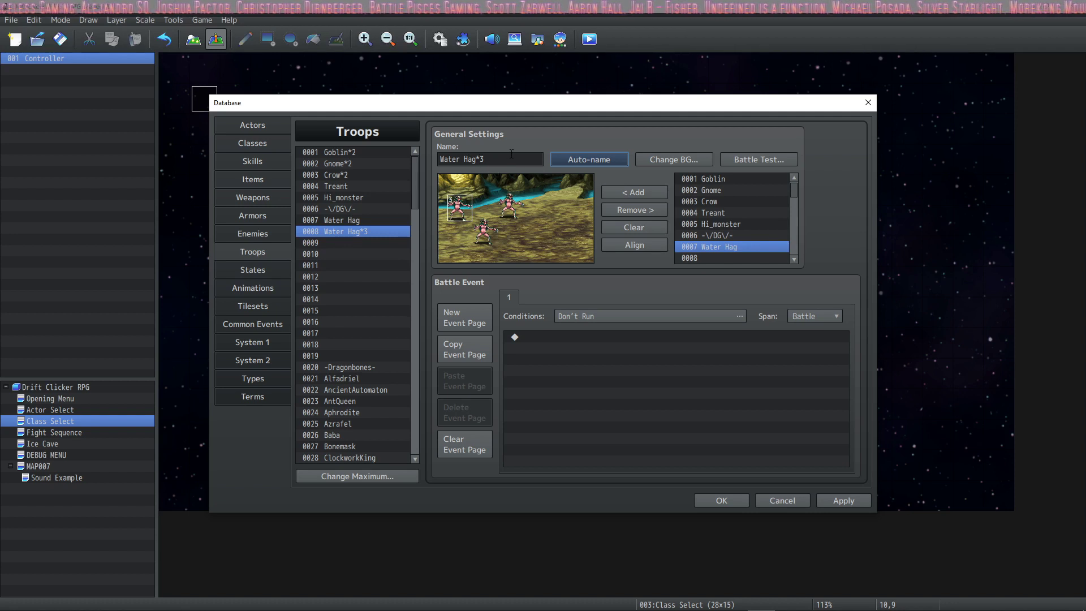
left_click(726, 202)
left_click(642, 192)
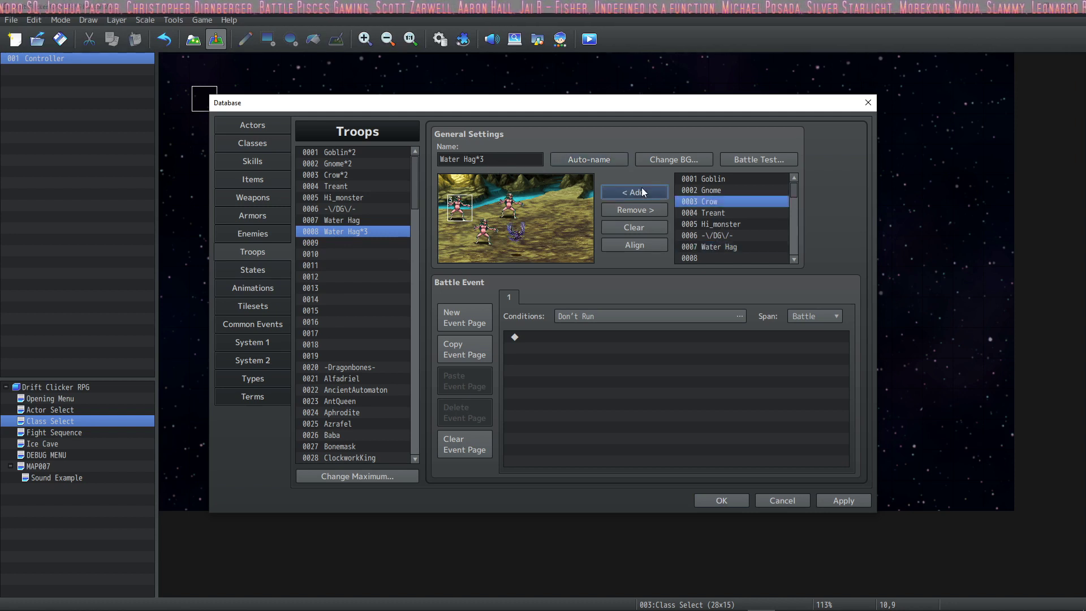
left_click(583, 158)
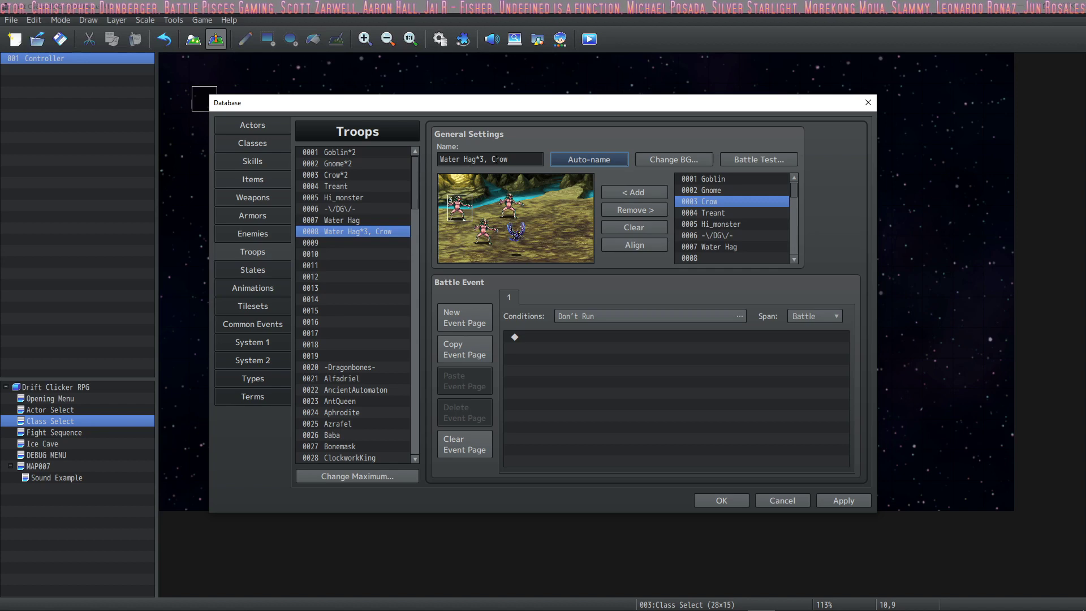
left_click(640, 226)
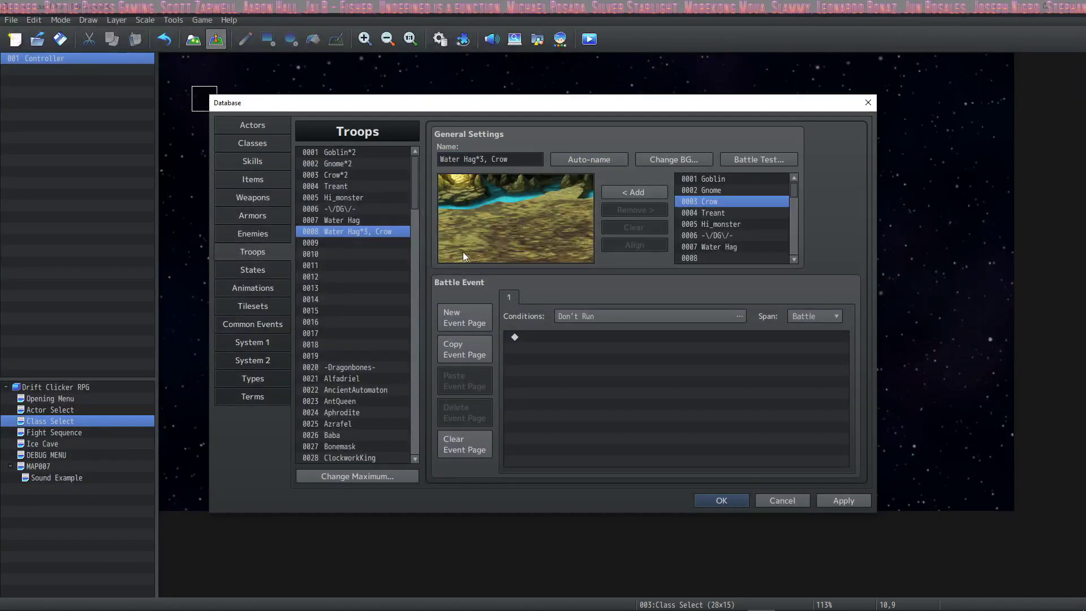
left_click(575, 163)
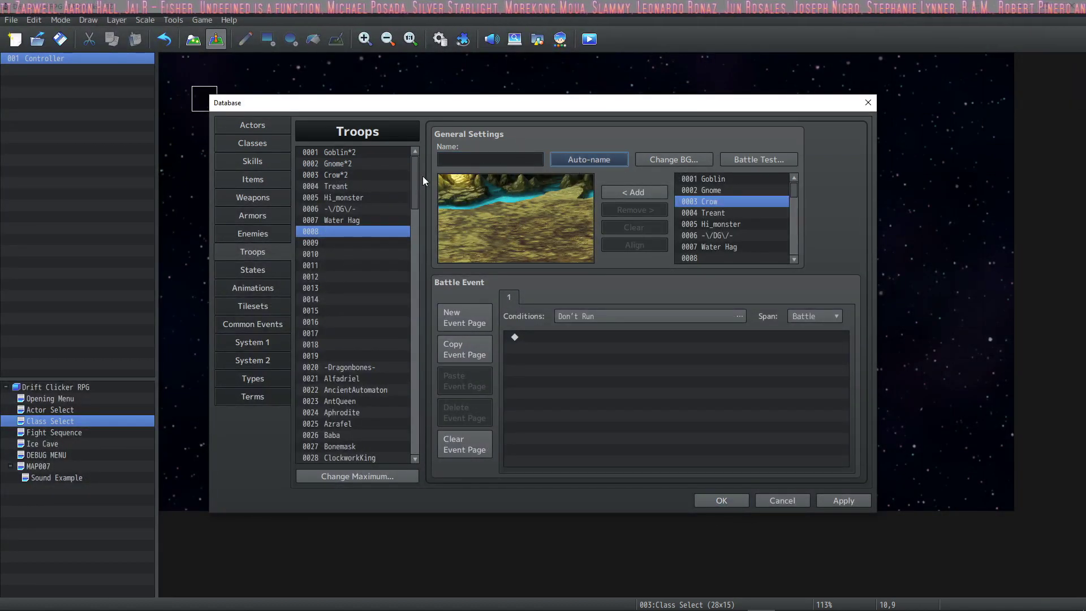
- Move the Water Hag lower in the existing troop 0007 Water Hag
left_click(357, 220)
left_click_drag(513, 198, 505, 226)
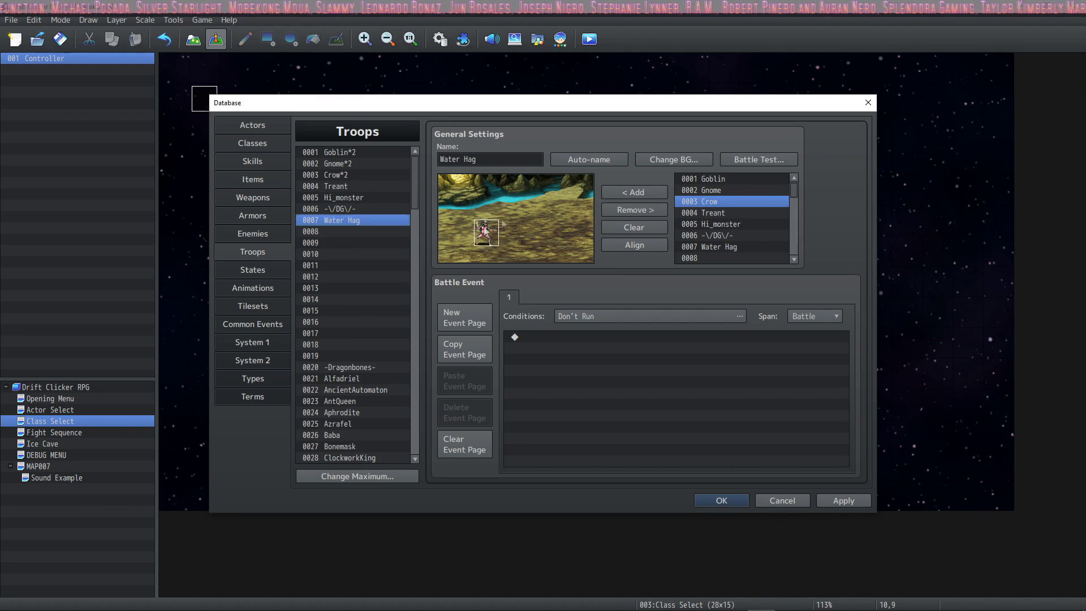
left_click(533, 338)
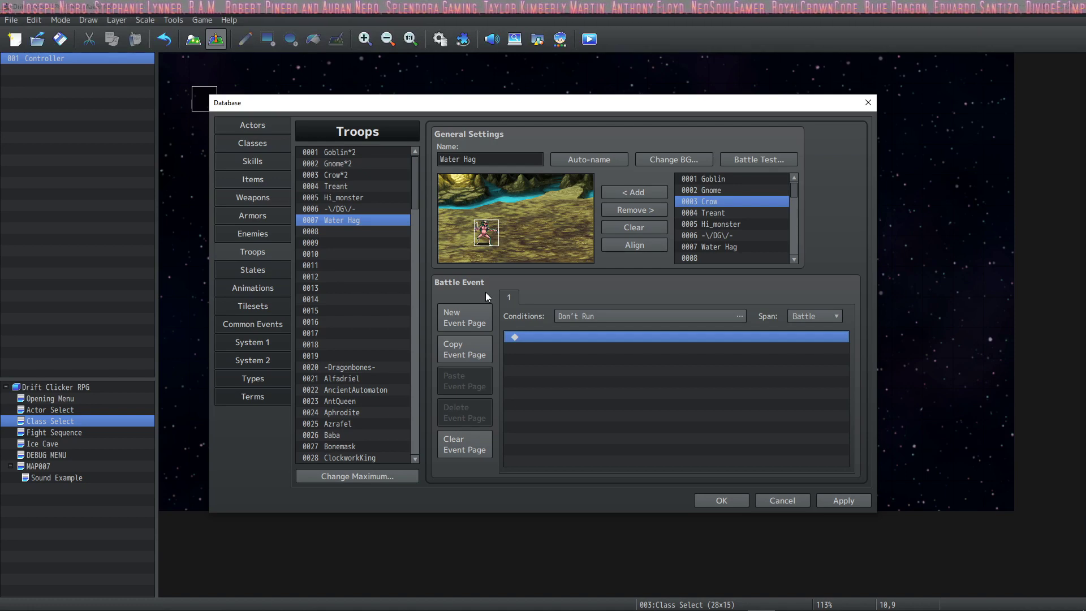
- Change the Water Hag troop event's Span from Battle to Turn, then to Moment
left_click(837, 316)
left_click(835, 315)
left_click(831, 318)
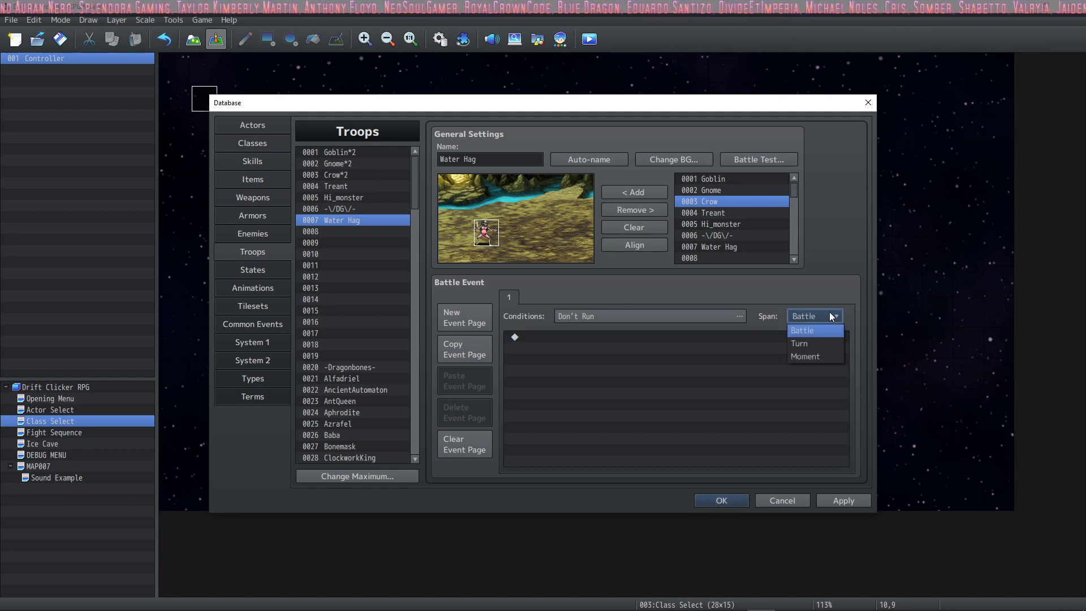
left_click(816, 314)
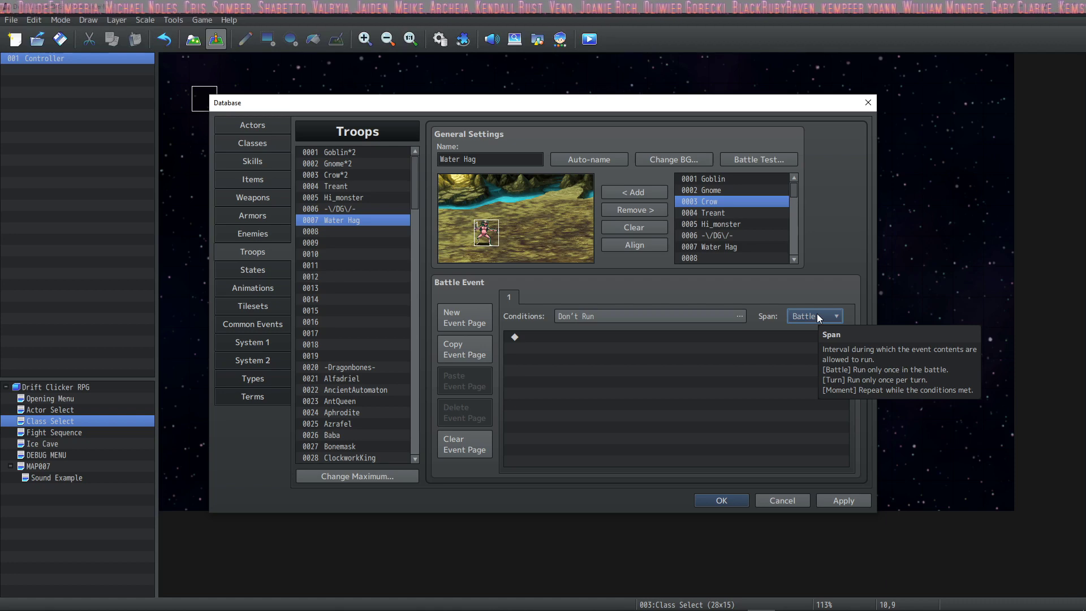
left_click(816, 314)
key("Down")
key("Return")
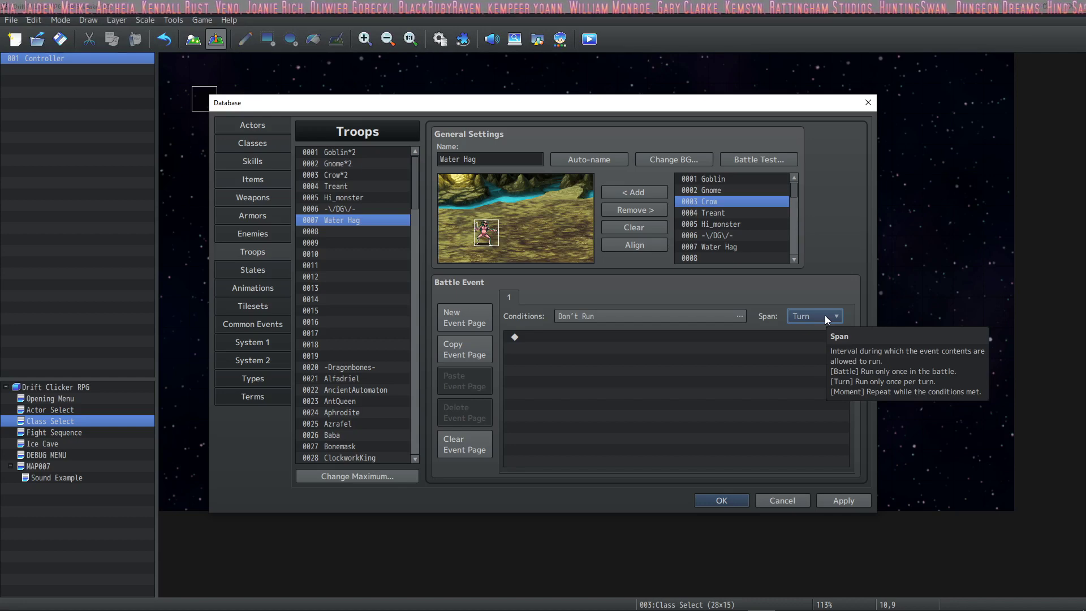
left_click(824, 315)
left_click(813, 355)
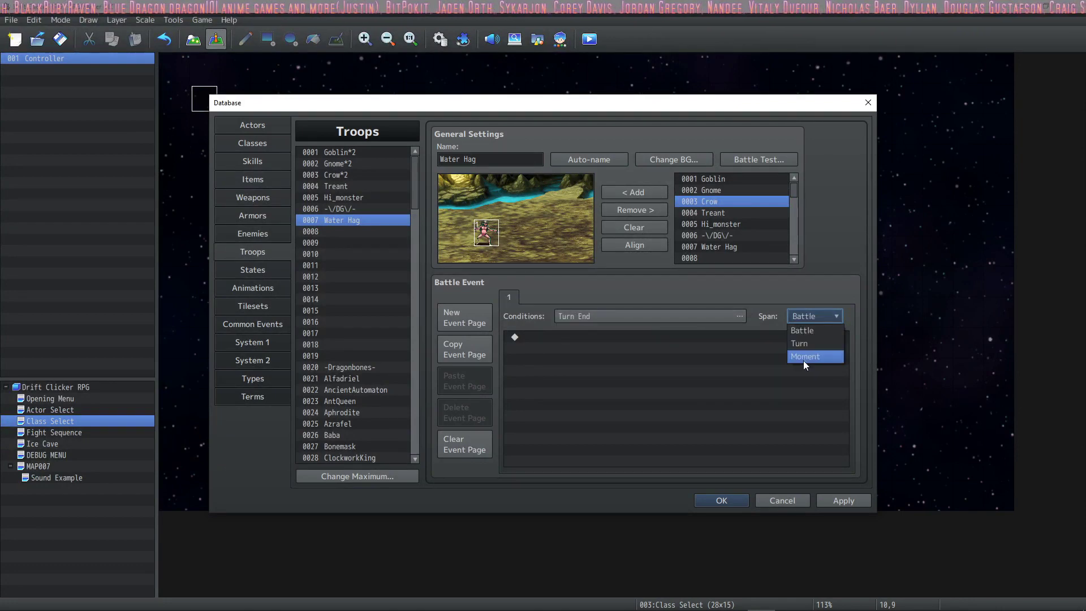
- Set the event condition to Enemy HP at 50% or below, with the Turn conditions cleared
left_click(803, 361)
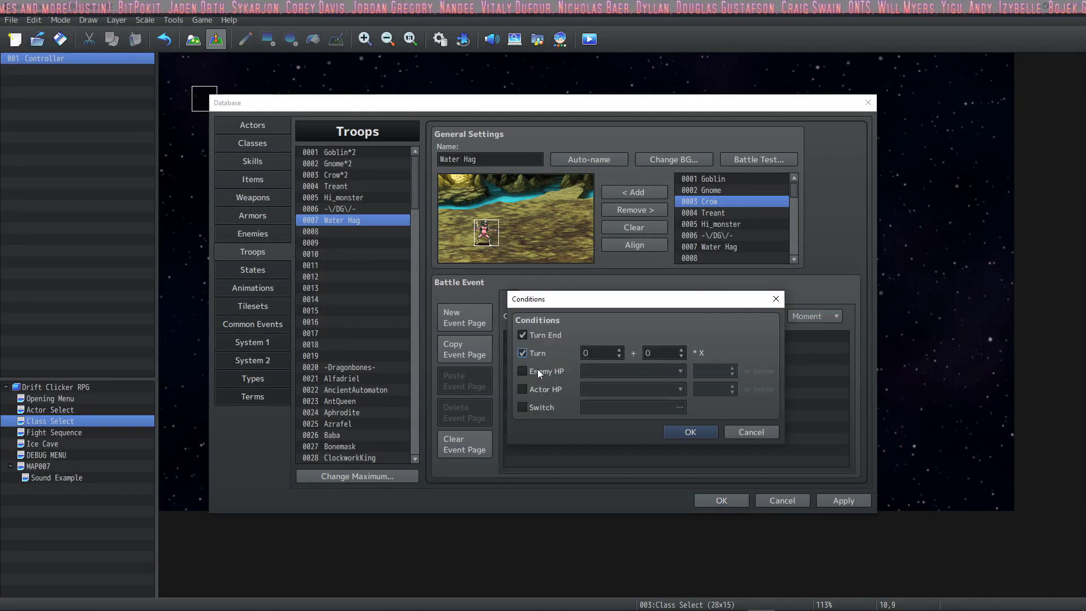
left_click(537, 368)
left_click(555, 334)
left_click(540, 353)
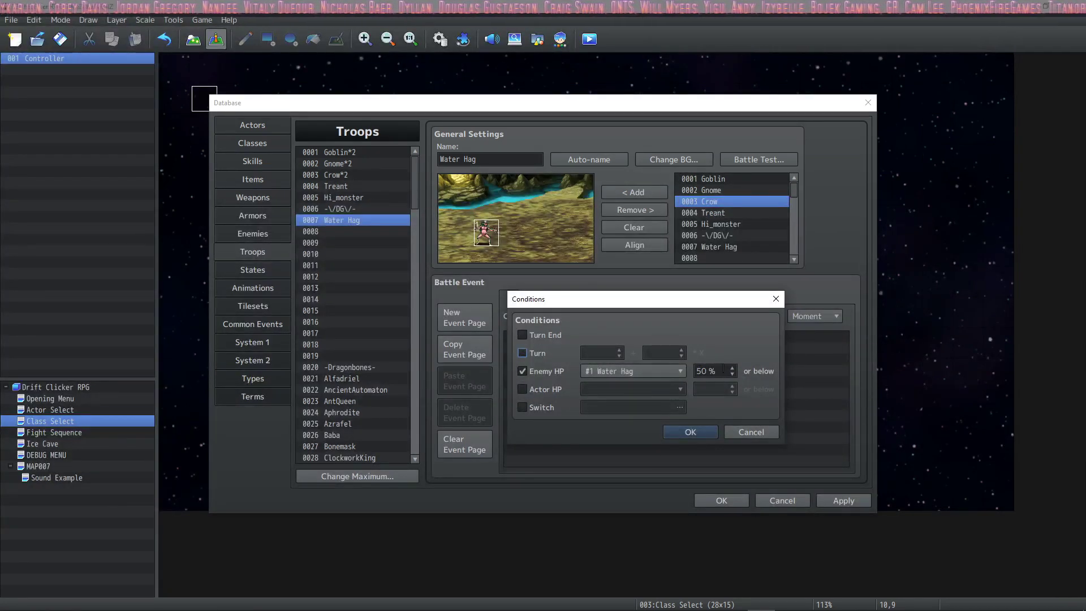
left_click(688, 428)
- Keep Span on Moment and confirm the Enemy HP condition watches #1 Water Hag
left_click(815, 314)
left_click(804, 361)
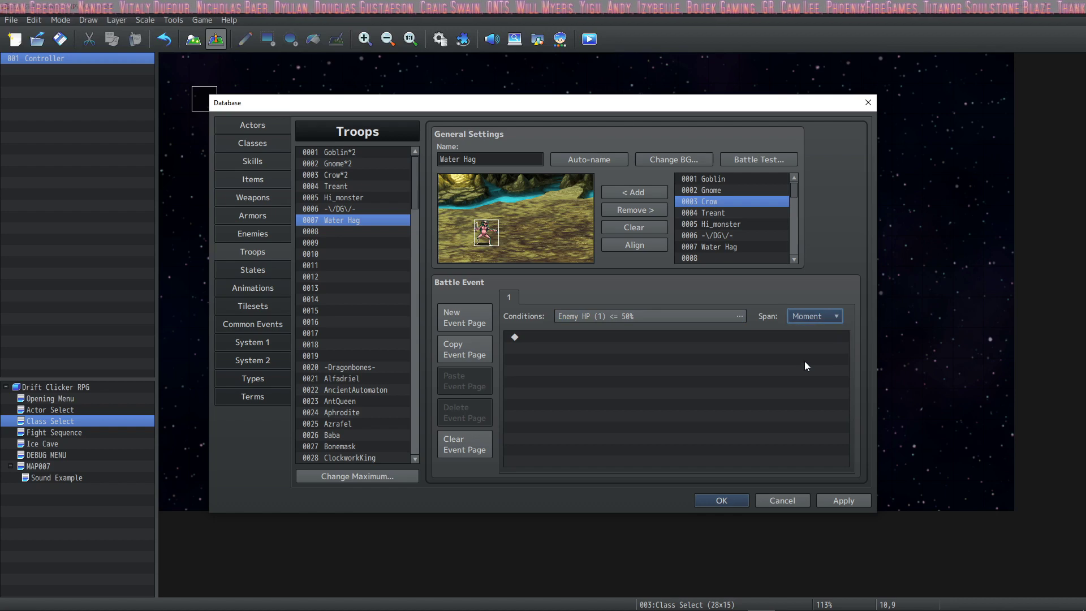
left_click(599, 314)
left_click(680, 370)
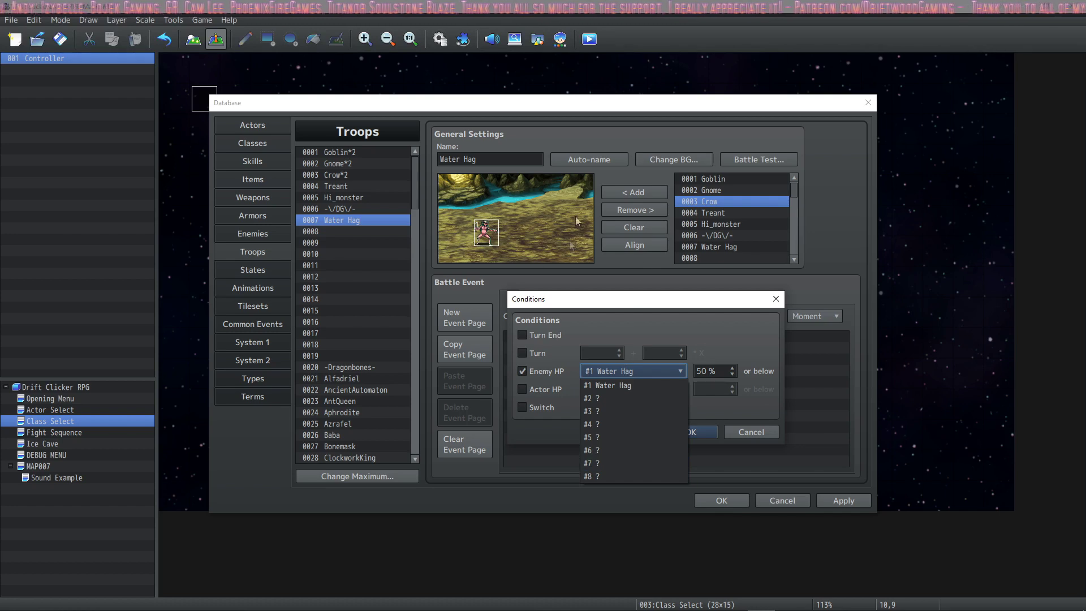
left_click(617, 387)
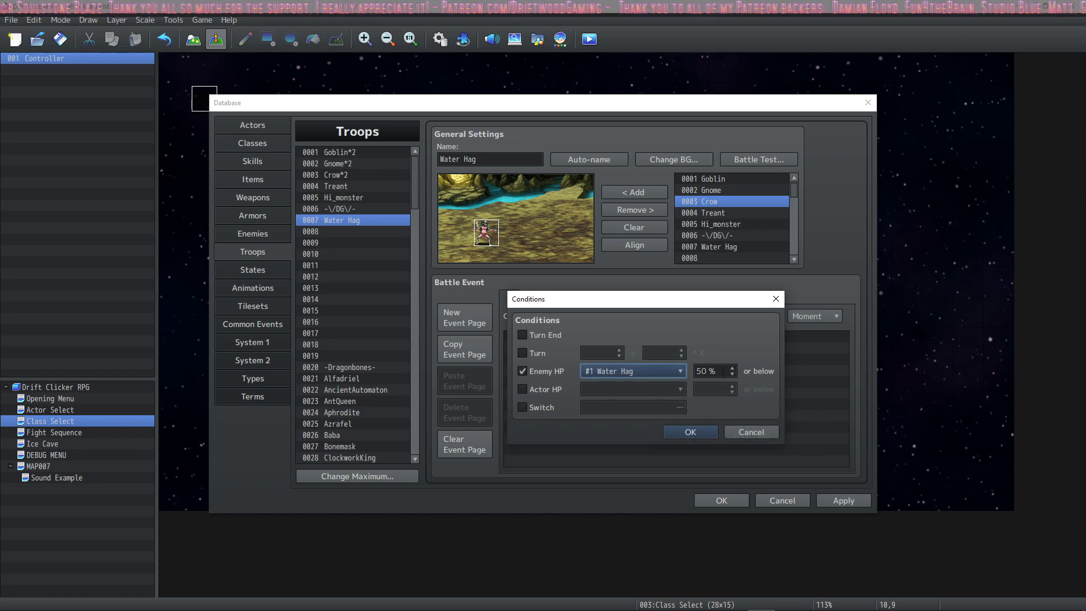
left_click(690, 432)
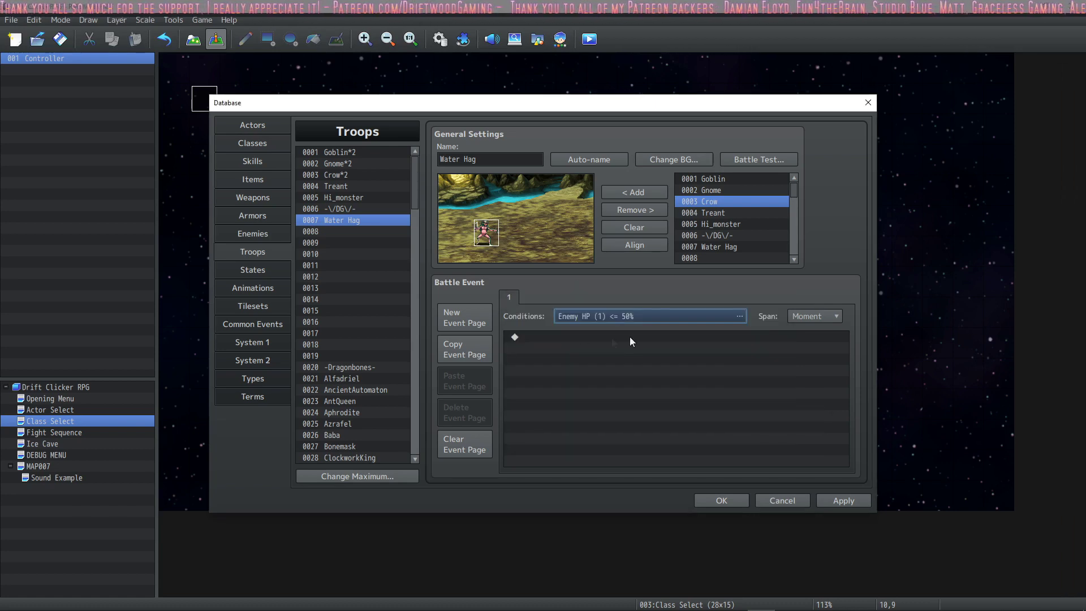
- Add a Show Text command reading "You're half way there!" and start a battle test
double_click(633, 351)
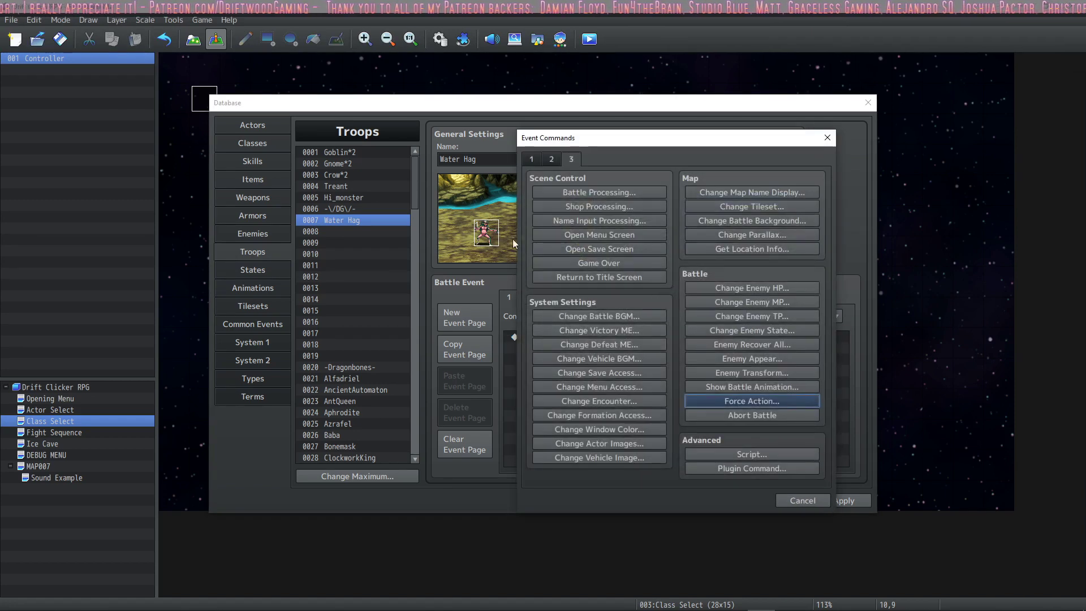
left_click(531, 159)
left_click(599, 192)
left_click(755, 382)
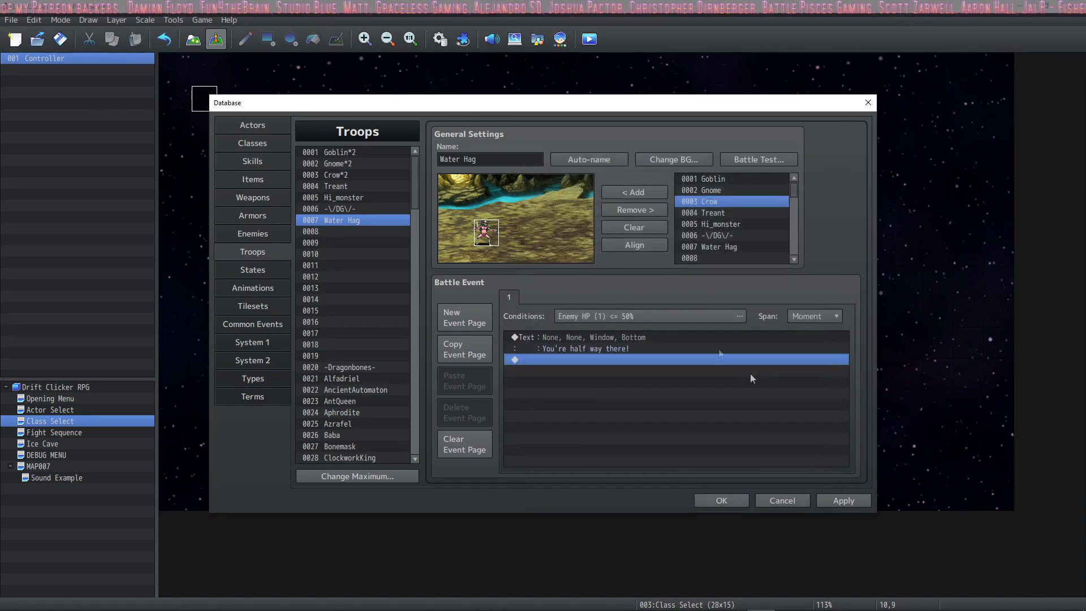
left_click(755, 160)
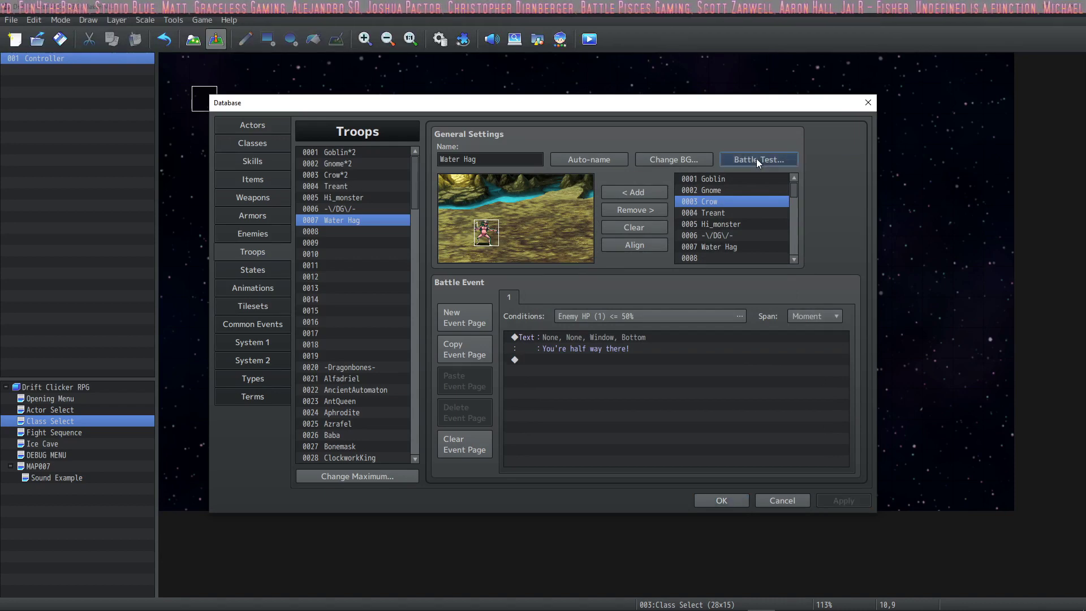
left_click(592, 402)
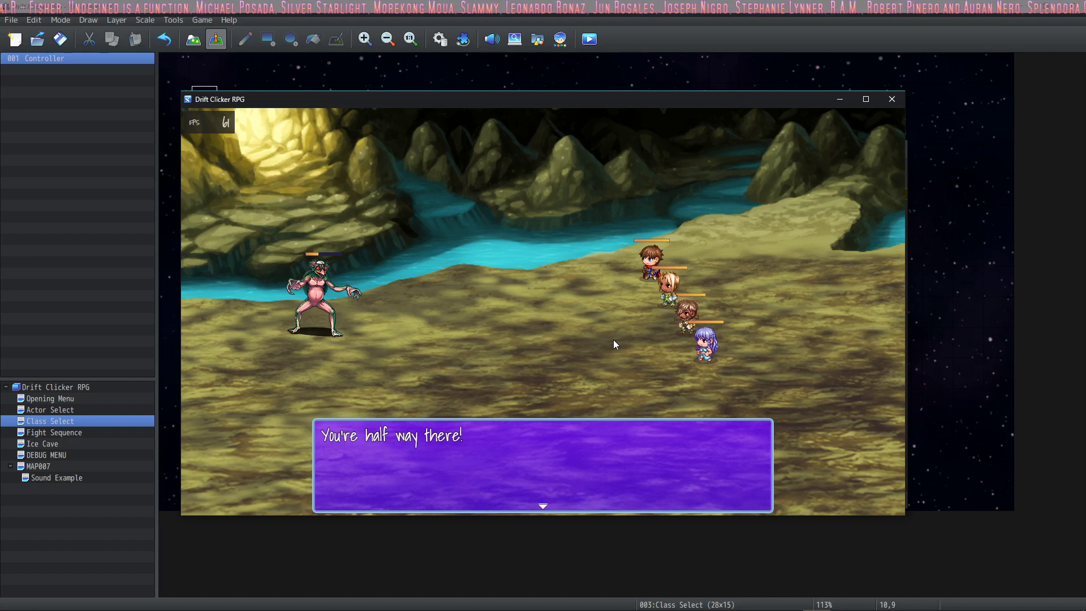
left_click(613, 339)
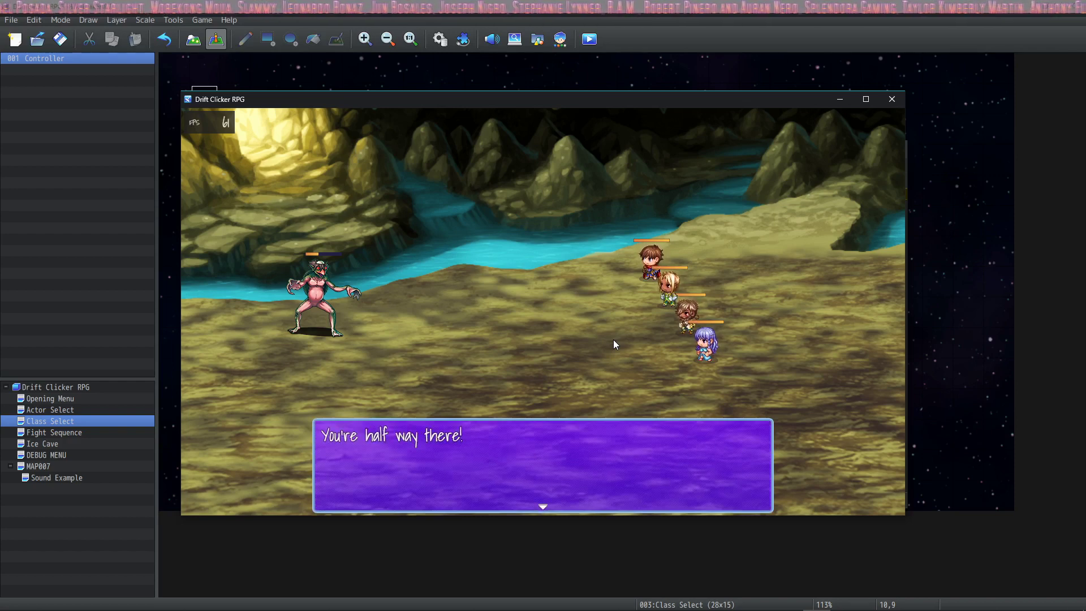
left_click(613, 339)
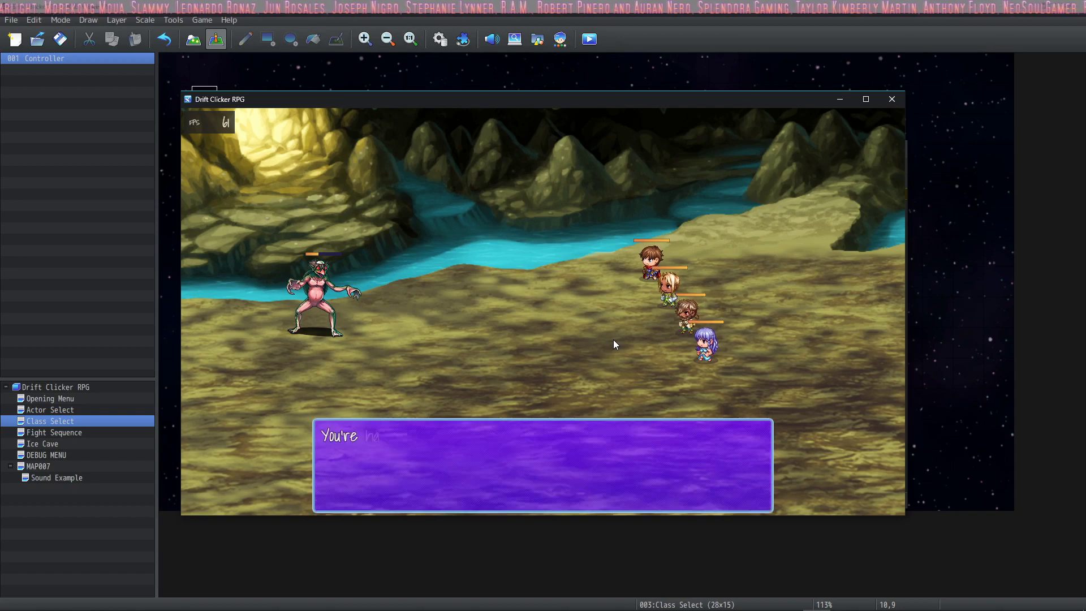
left_click(613, 340)
left_click(613, 339)
left_click(891, 98)
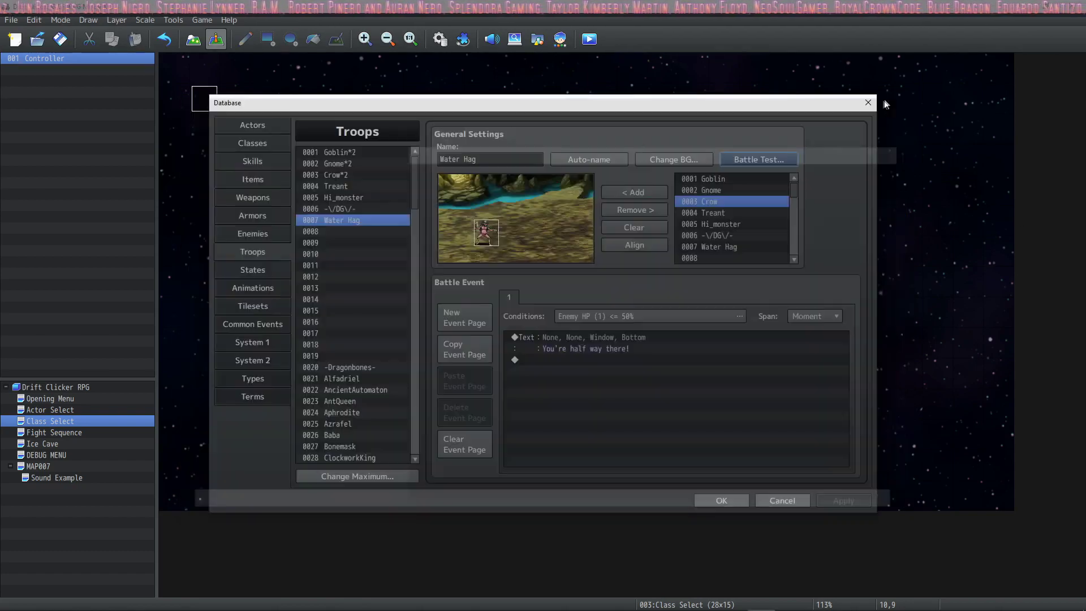
- Set the event Span to Turn and apply the reworded "You're over half way there!" message
left_click(562, 361)
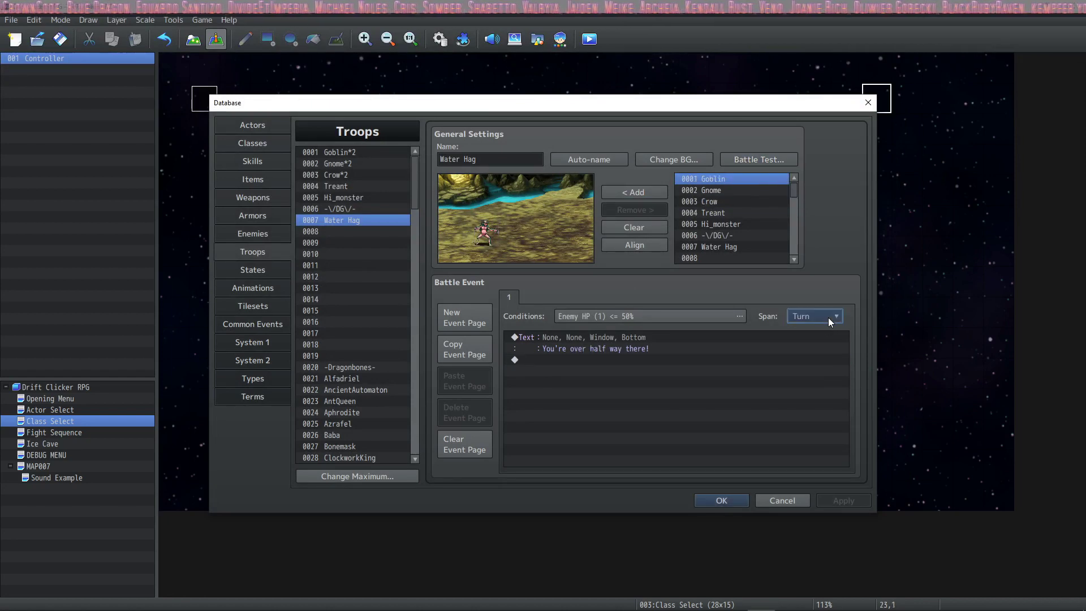
left_click(828, 318)
left_click(812, 356)
left_click(816, 316)
left_click(809, 345)
left_click(841, 501)
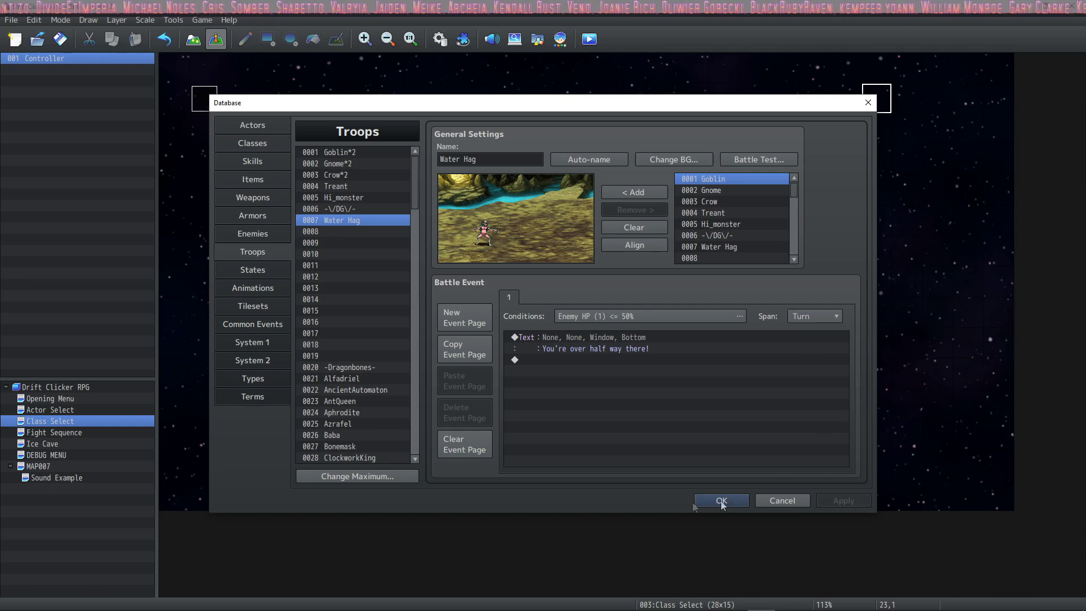
- Battle-test troop 0007 to see the new message, then close the test
left_click(628, 341)
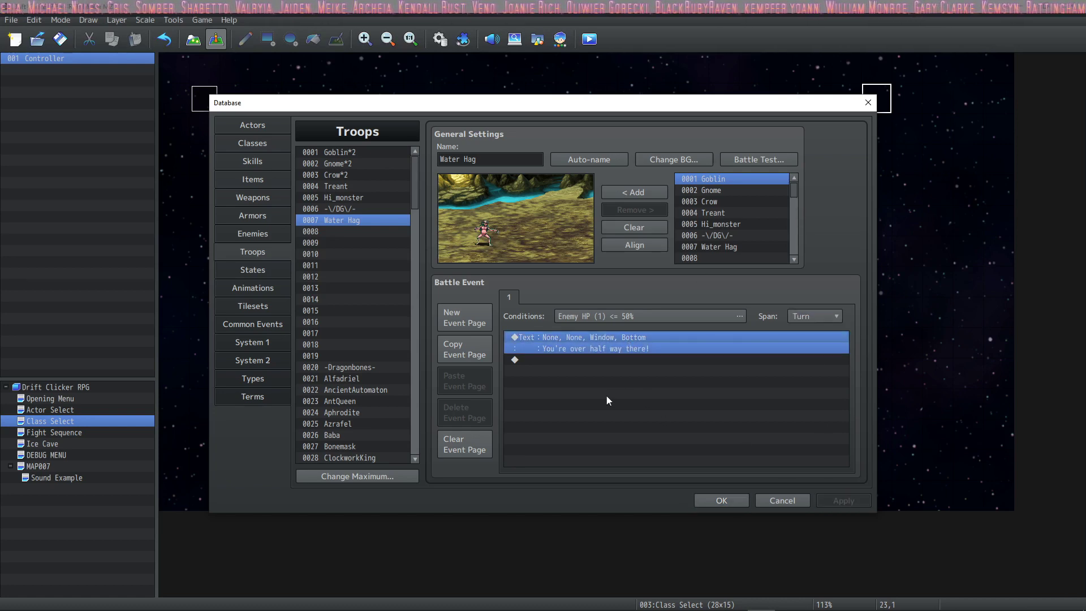
left_click(714, 500)
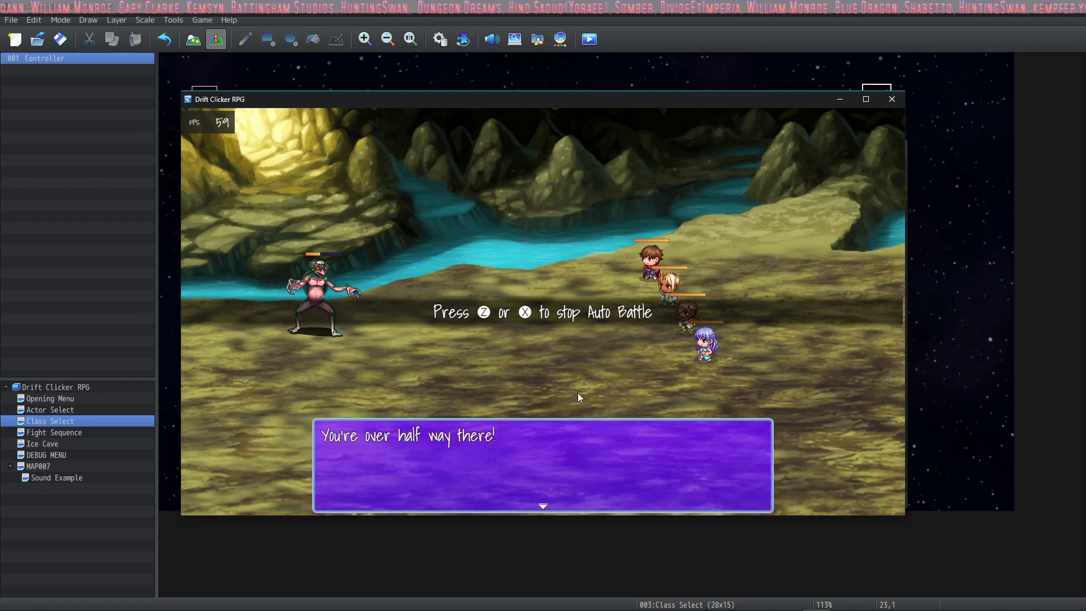
left_click(818, 316)
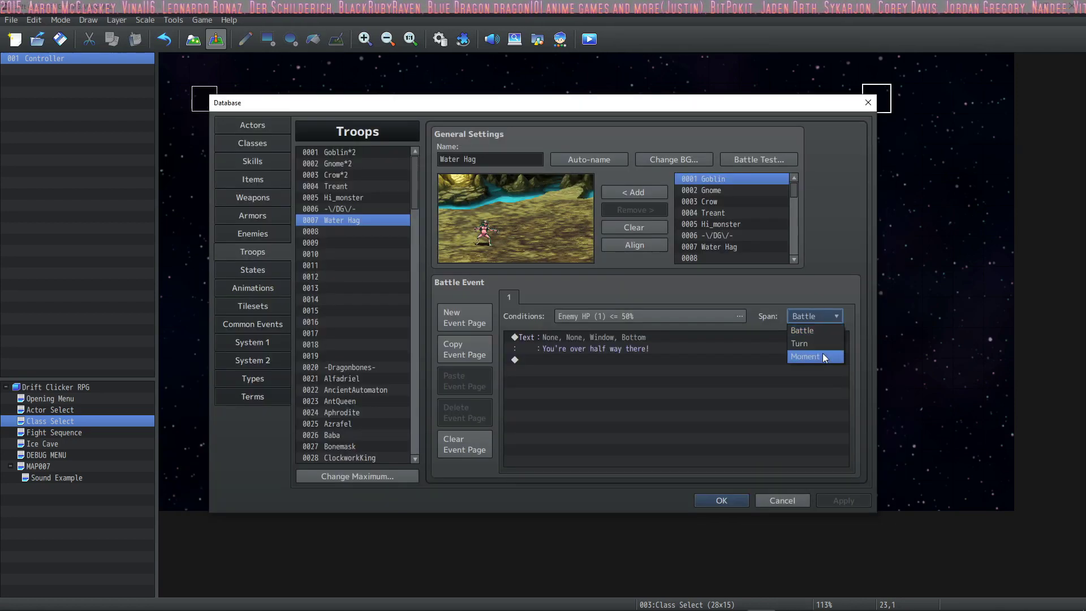
- Set Span to Battle, reconfirm the Enemy HP condition, apply, and battle-test the Water Hag to victory
left_click(810, 331)
left_click(623, 336)
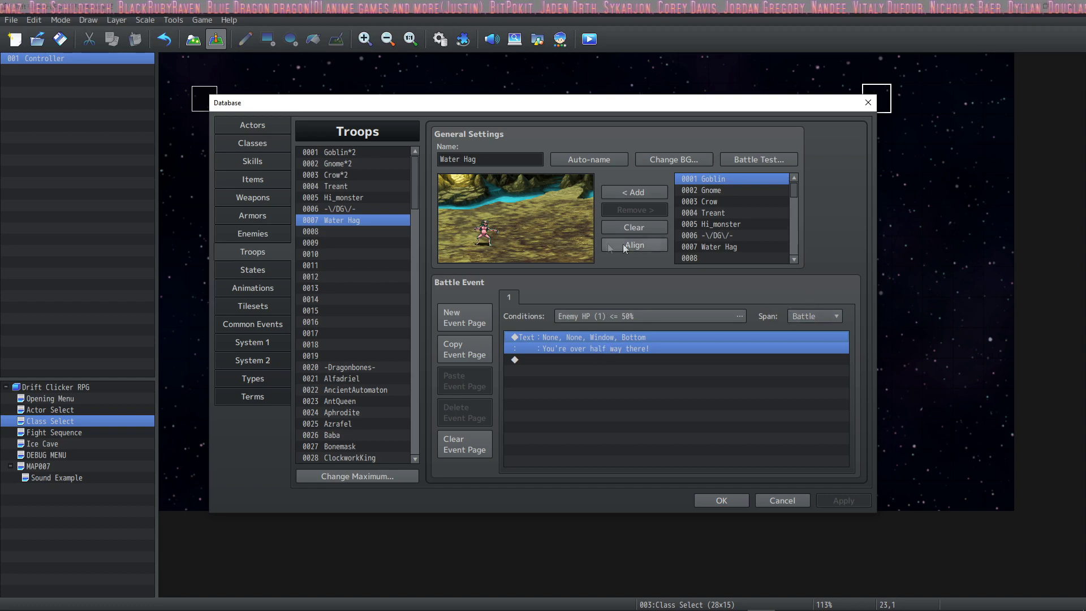
left_click(658, 315)
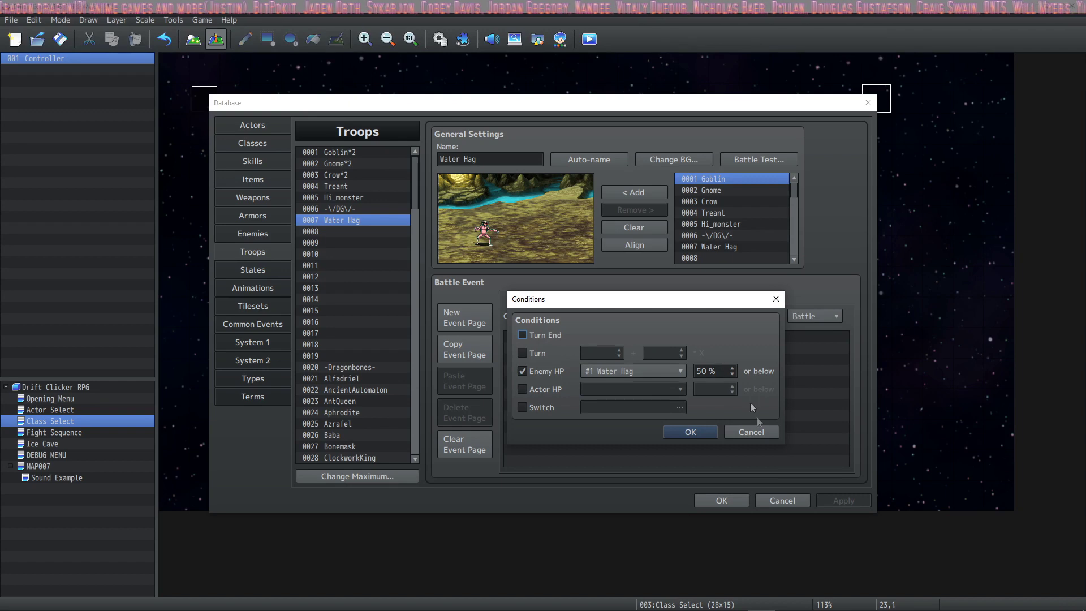
left_click(691, 432)
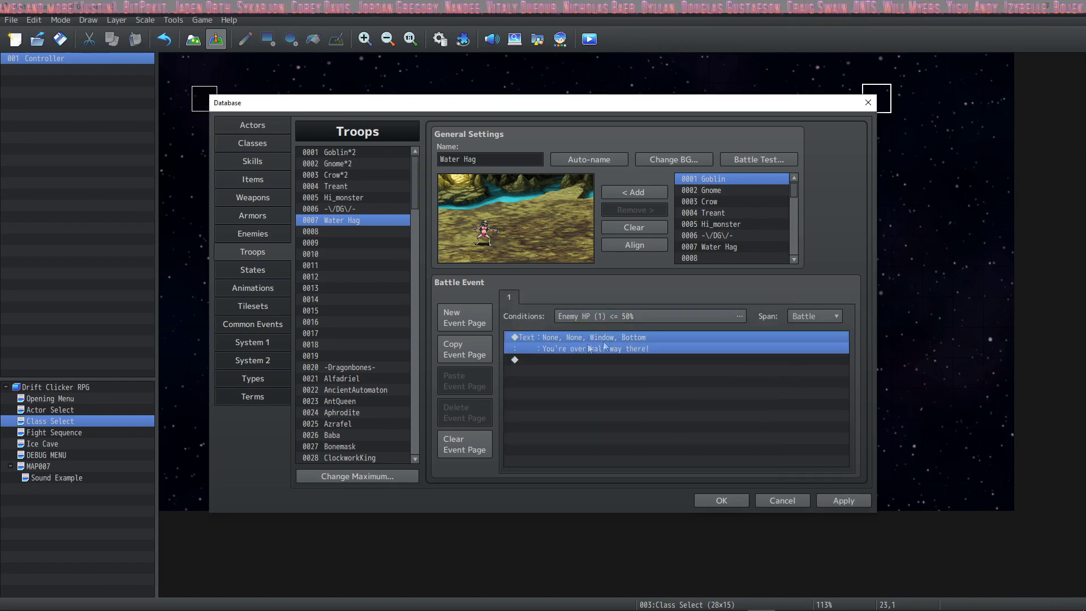
left_click(856, 504)
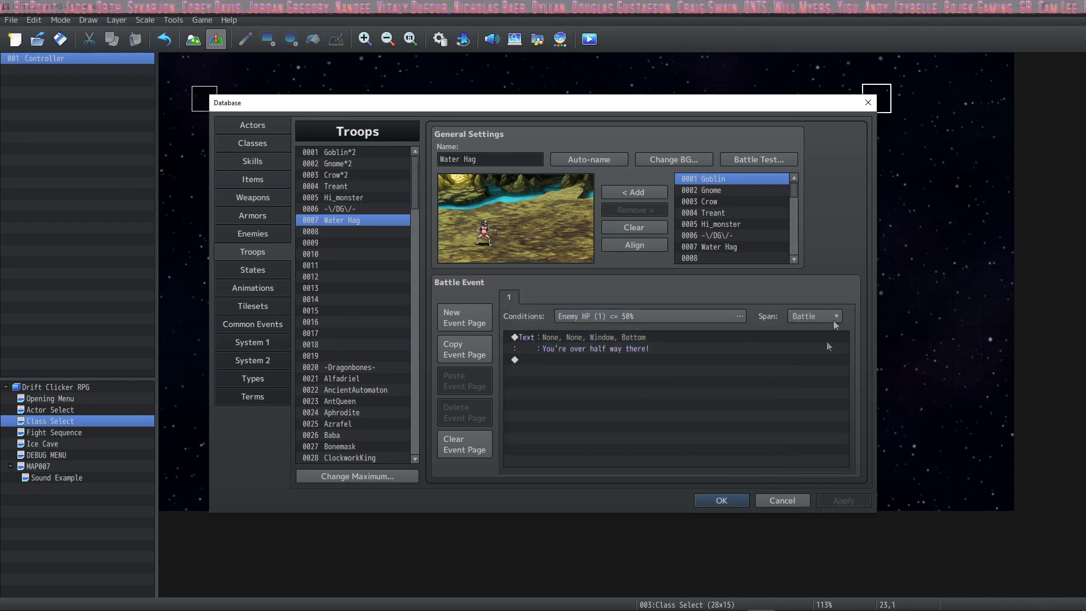
left_click(708, 500)
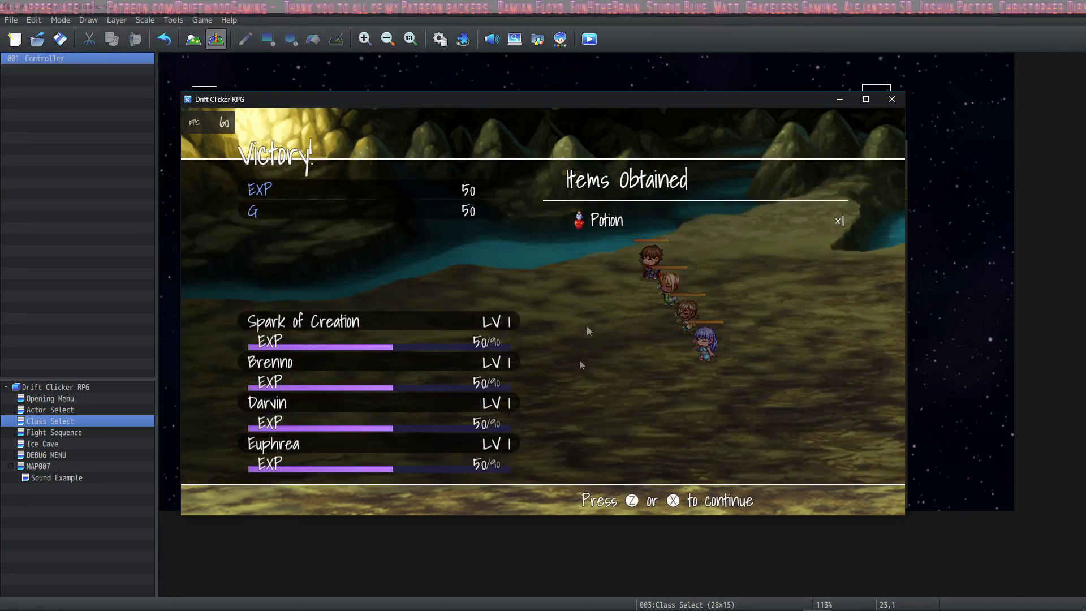
left_click(579, 366)
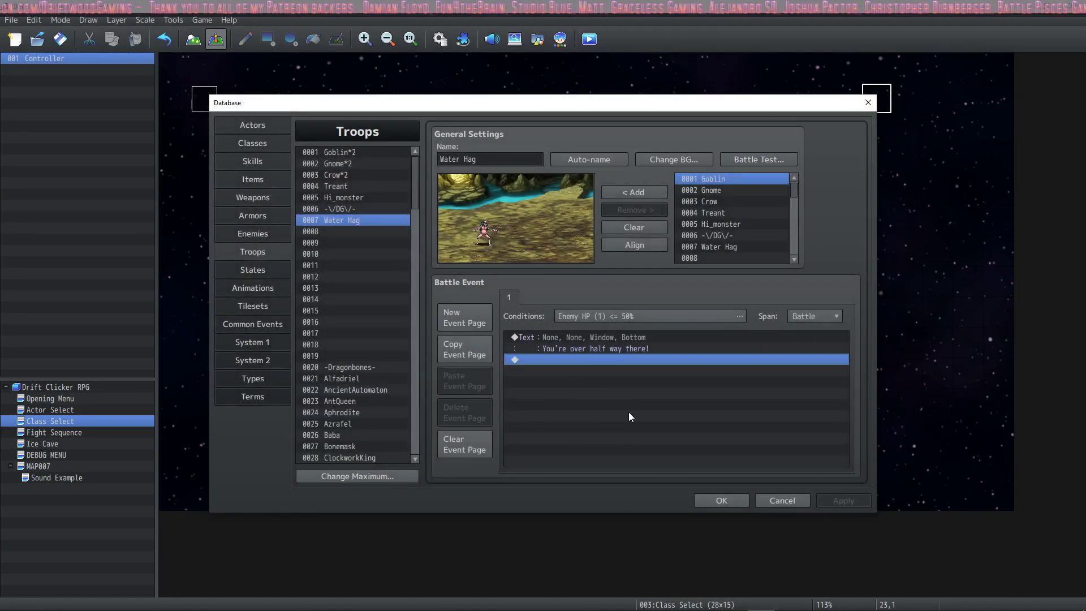